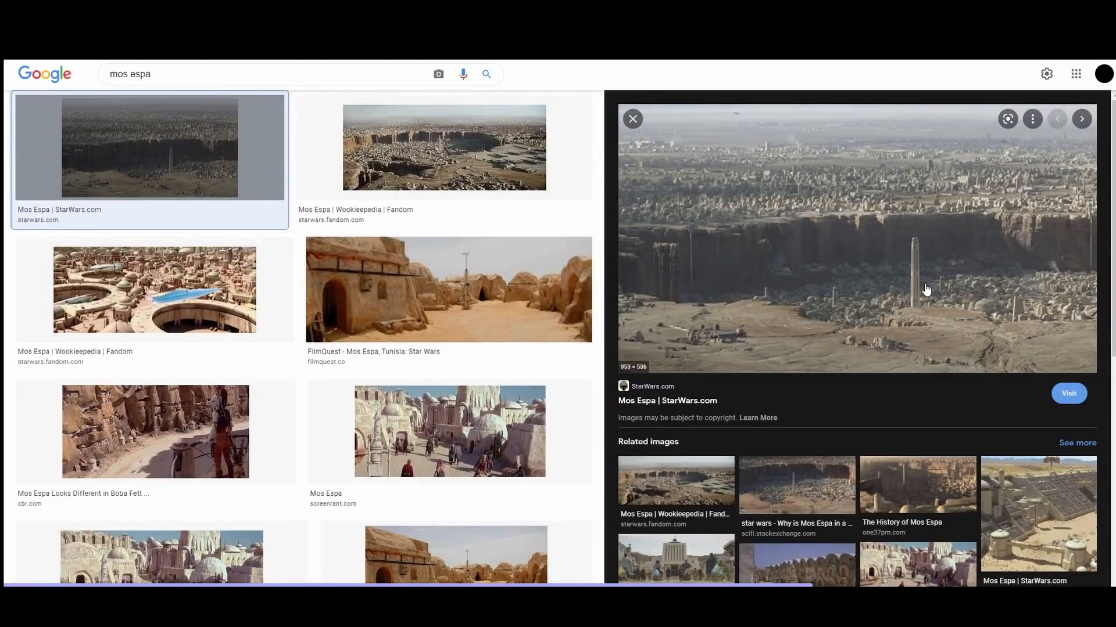
# - View the second Mos Espa reference image in the image results
pyautogui.press('Right')
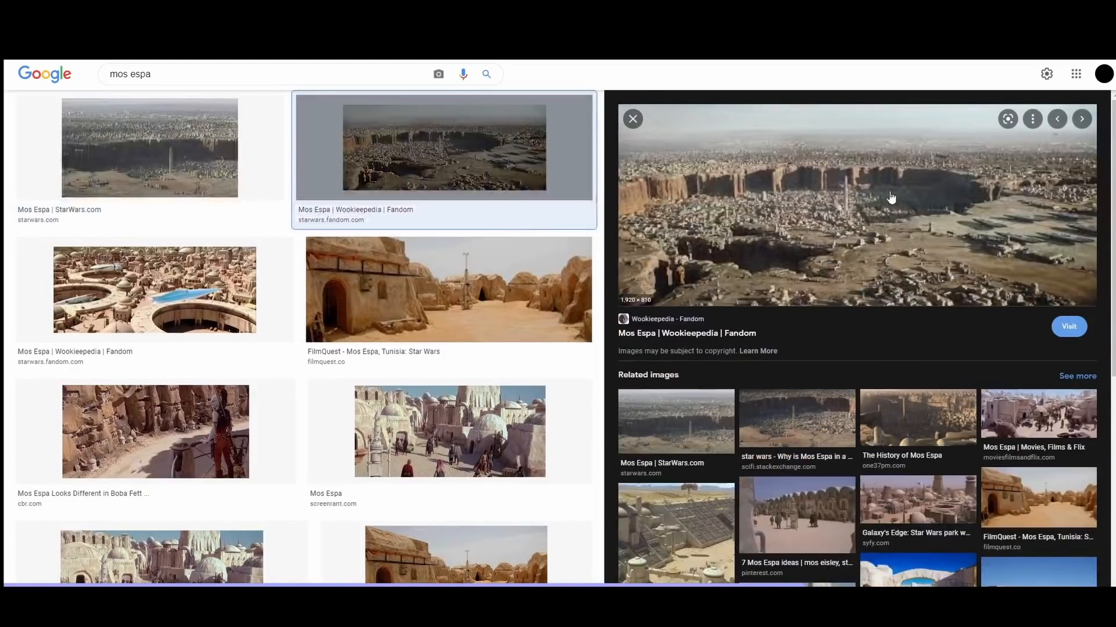
pyautogui.scroll(-1, 805, 237)
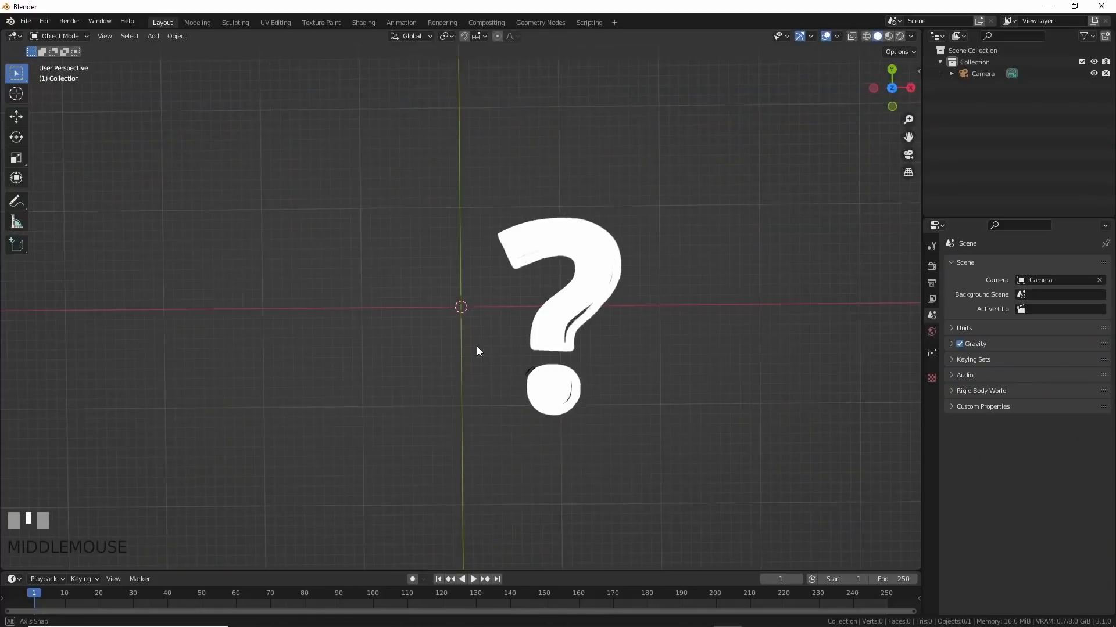
# - Switch to Blender and add a mesh plane at the world origin with a size of 5000 m
pyautogui.moveTo(477, 344); pyautogui.dragTo(475, 341, button='middle')
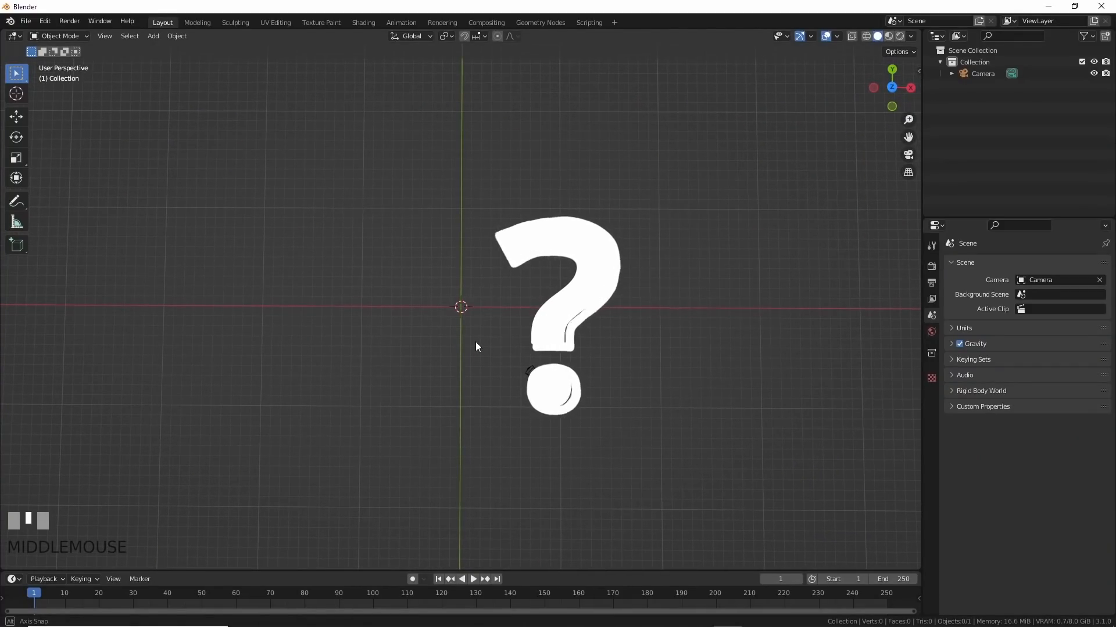
pyautogui.hotkey('shift', 'a')
pyautogui.moveTo(466, 346)
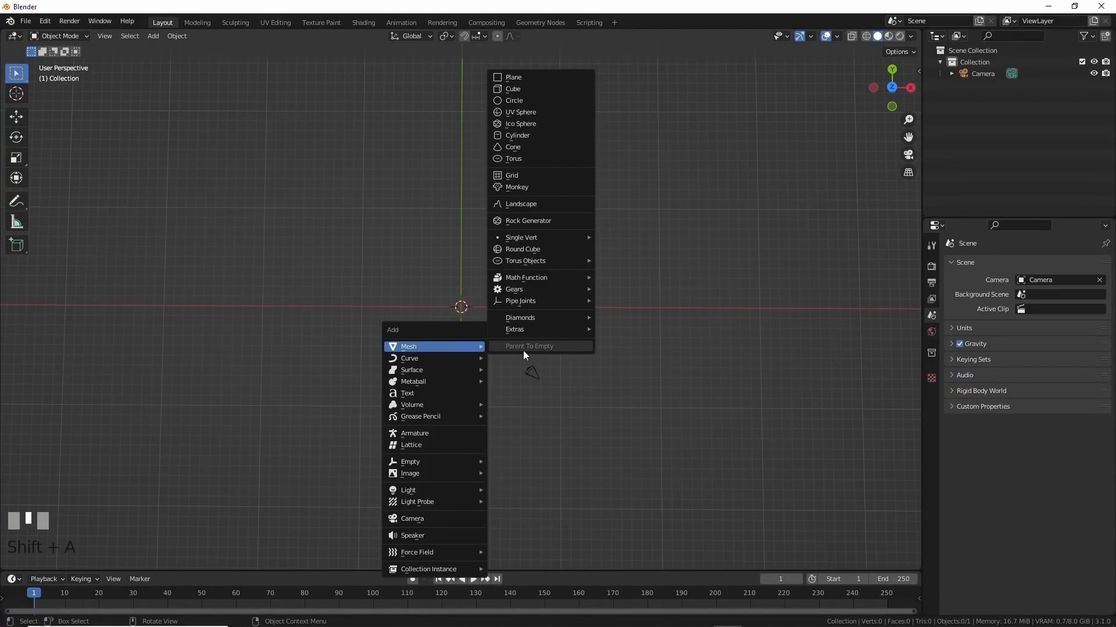
pyautogui.click(541, 78)
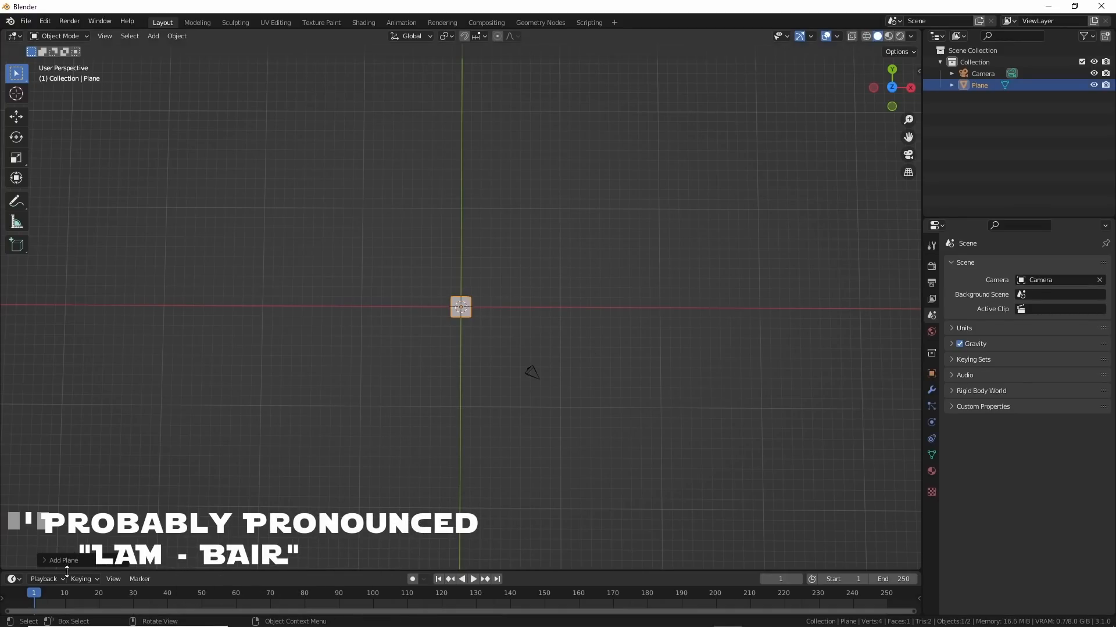
pyautogui.click(46, 561)
pyautogui.click(149, 459)
pyautogui.write('5000')
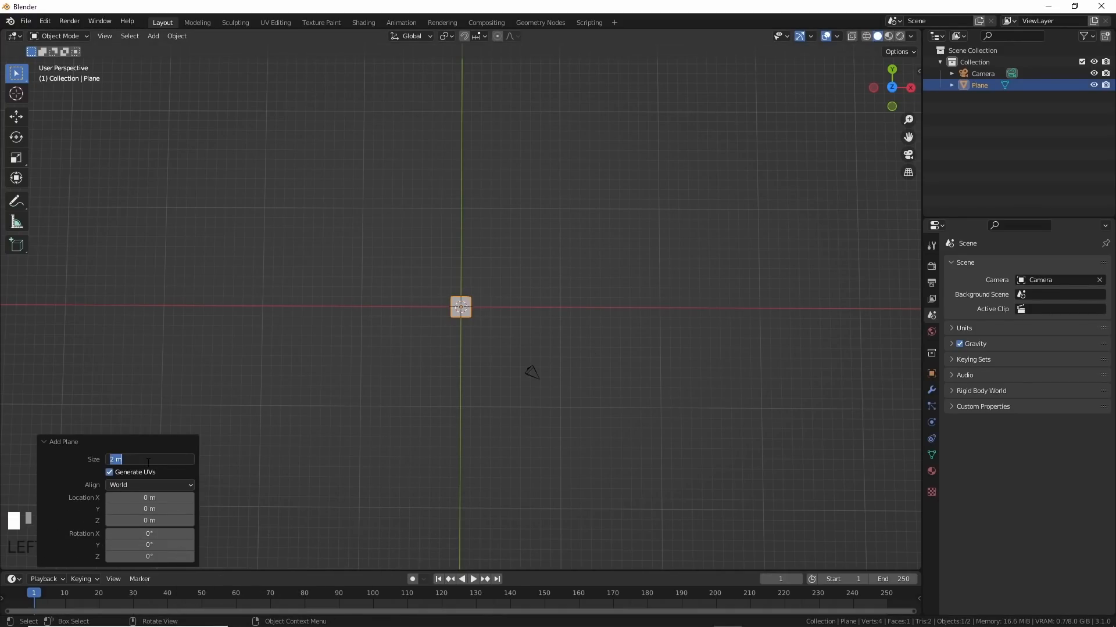
pyautogui.press('Return')
# - Set the 3D viewport's clip end distance to 100000 m
pyautogui.moveTo(533, 395); pyautogui.dragTo(495, 314, button='middle')
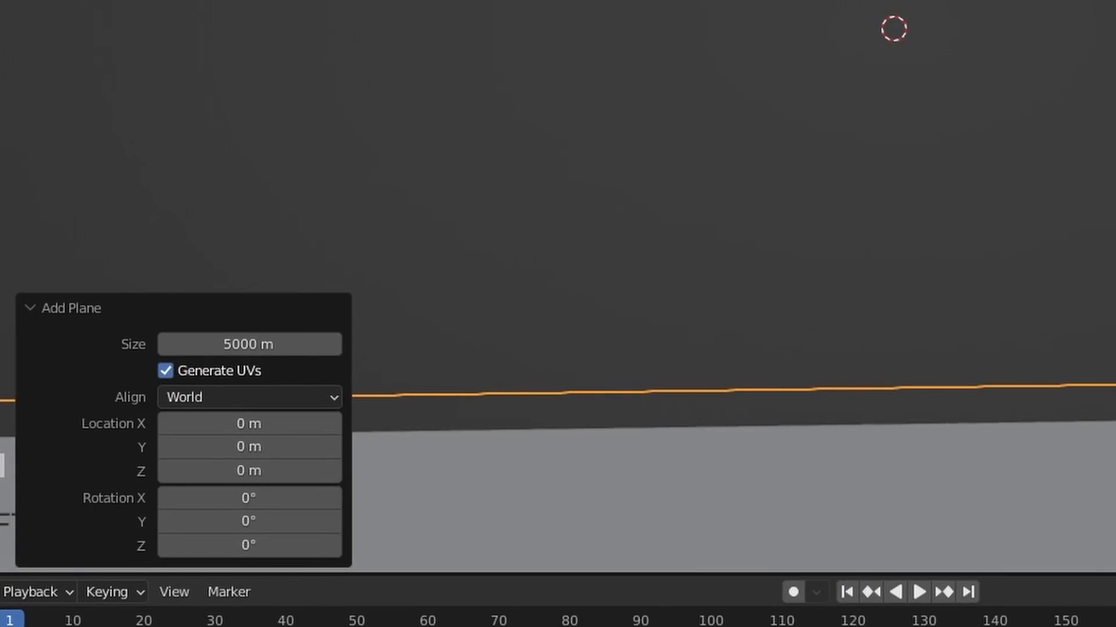
pyautogui.write('100000')
pyautogui.press('Return')
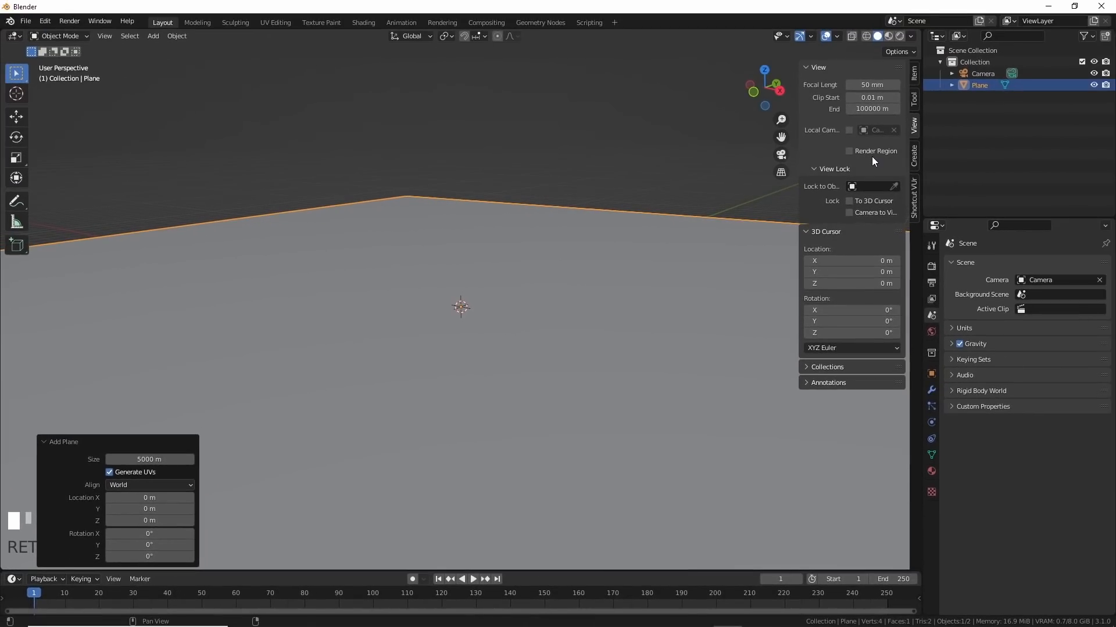
pyautogui.press('n')
pyautogui.moveTo(640, 276)
pyautogui.mouseDown(button='middle')
pyautogui.moveTo(647, 288)
pyautogui.moveTo(627, 283)
pyautogui.mouseUp(button='middle')
pyautogui.click(549, 323)
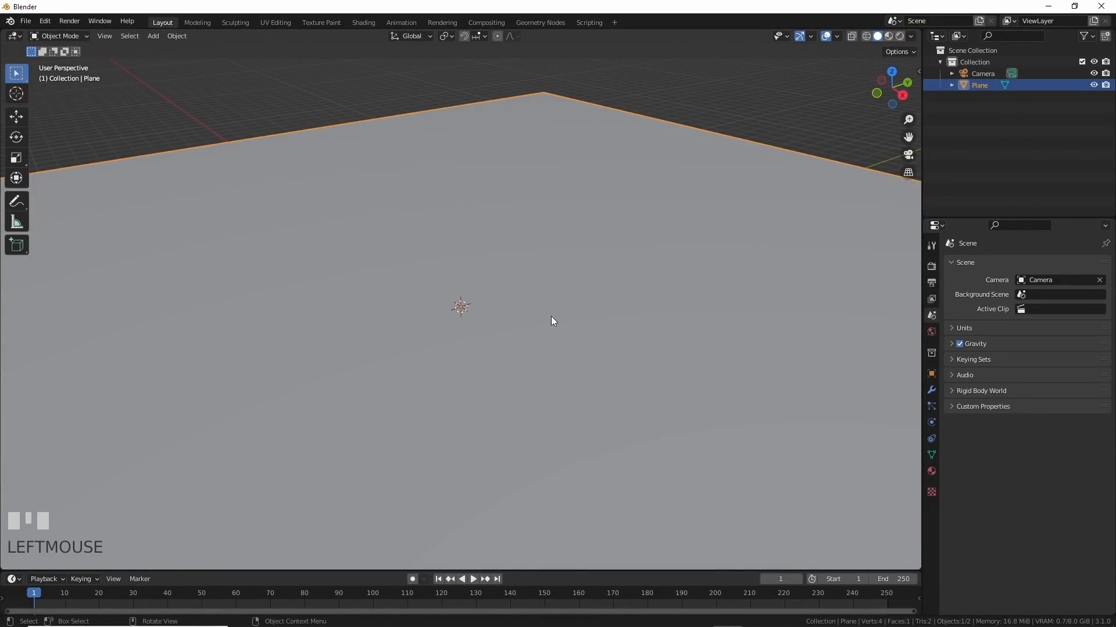
# - Following the Mos Espa reference image, add and enlarge a Bezier circle over the plane and reshape it into an irregular crater outline
pyautogui.hotkey('alt', 'Tab')
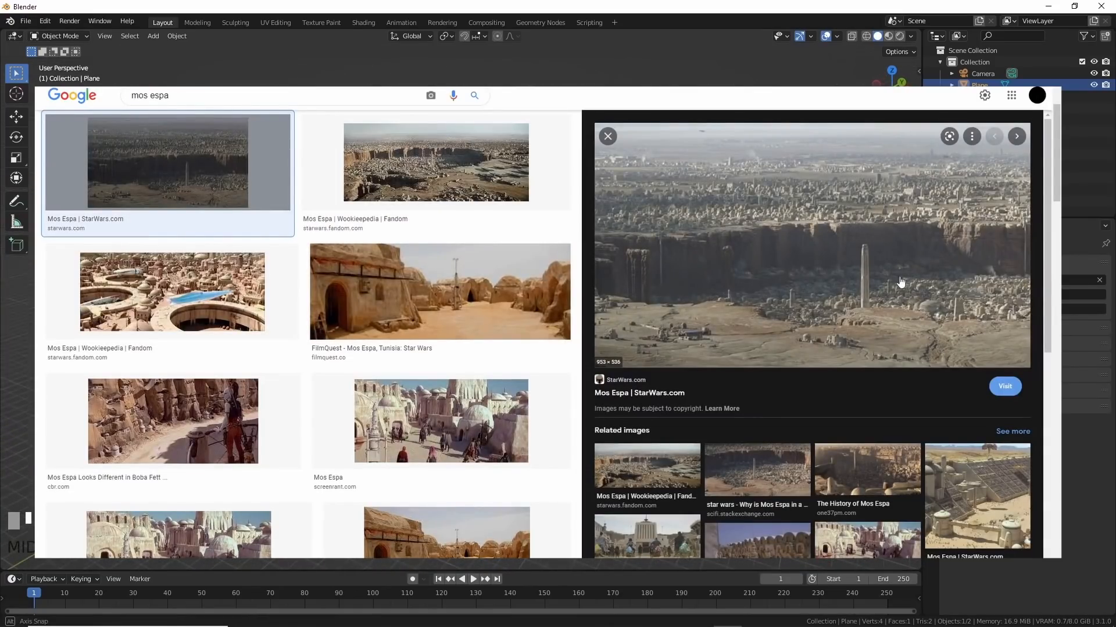
pyautogui.click(455, 182)
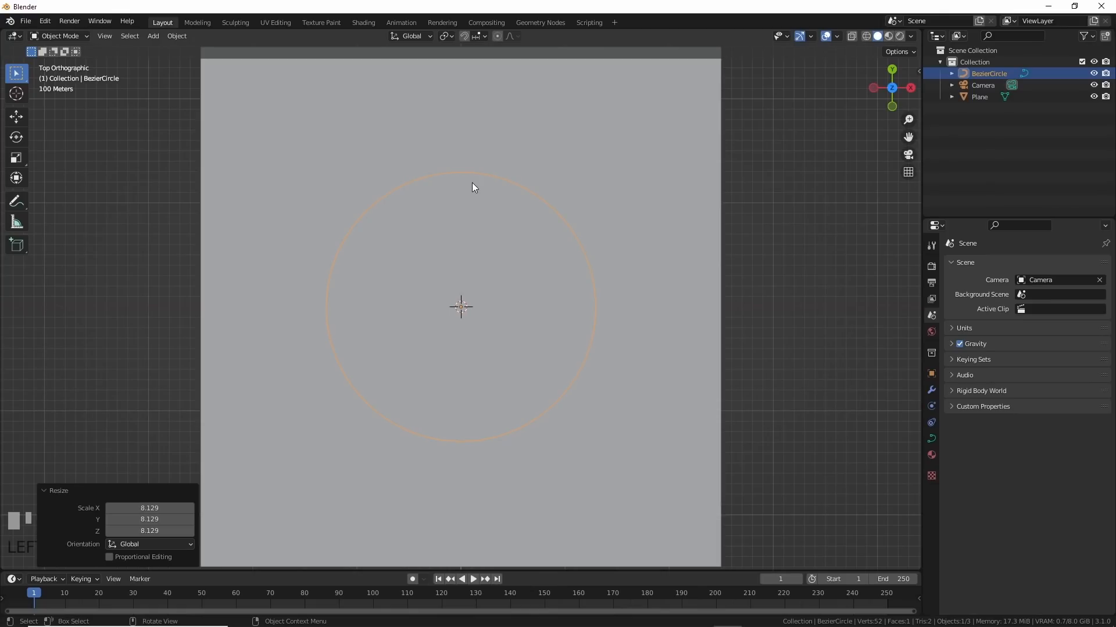
pyautogui.press('Tab')
pyautogui.click(457, 169)
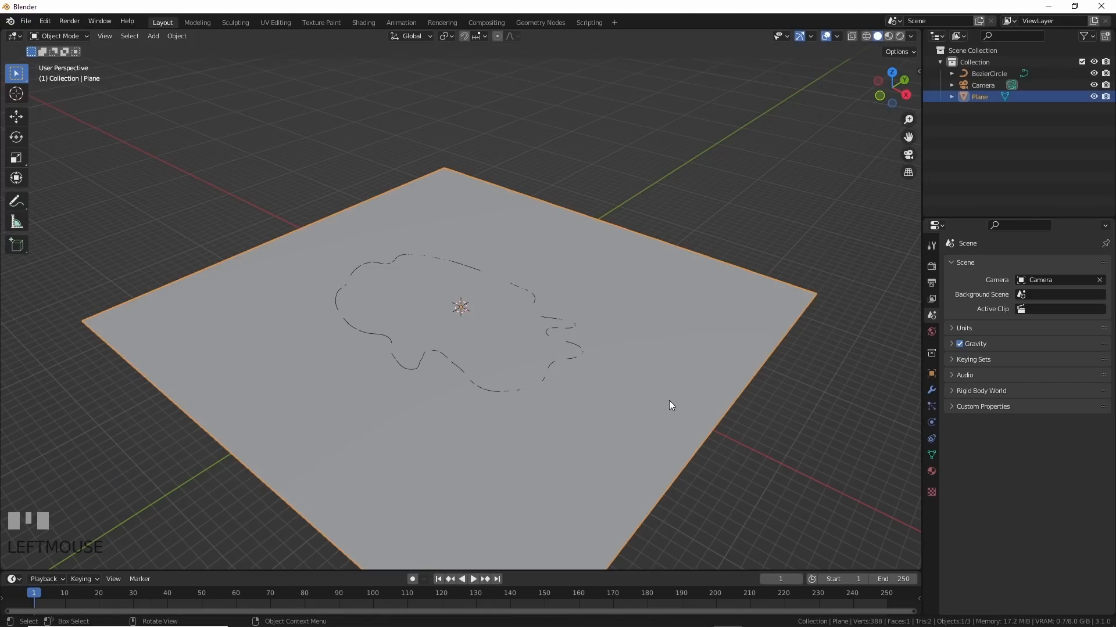
# - Delete the plane and convert the crater outline curve to a mesh
pyautogui.press('Delete')
pyautogui.click(176, 35)
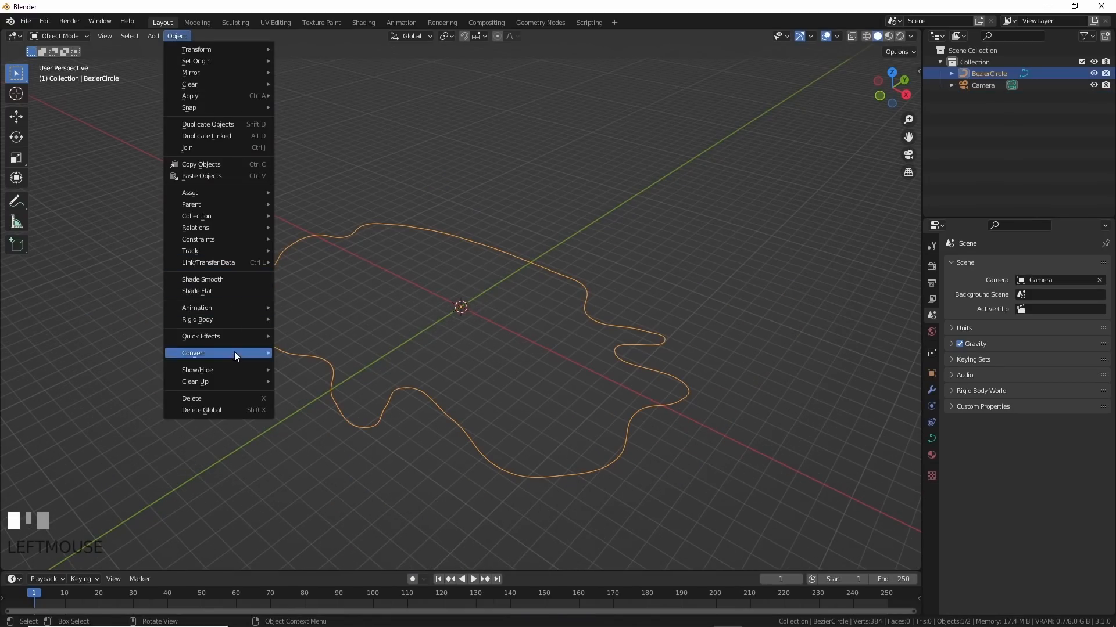
pyautogui.moveTo(234, 353)
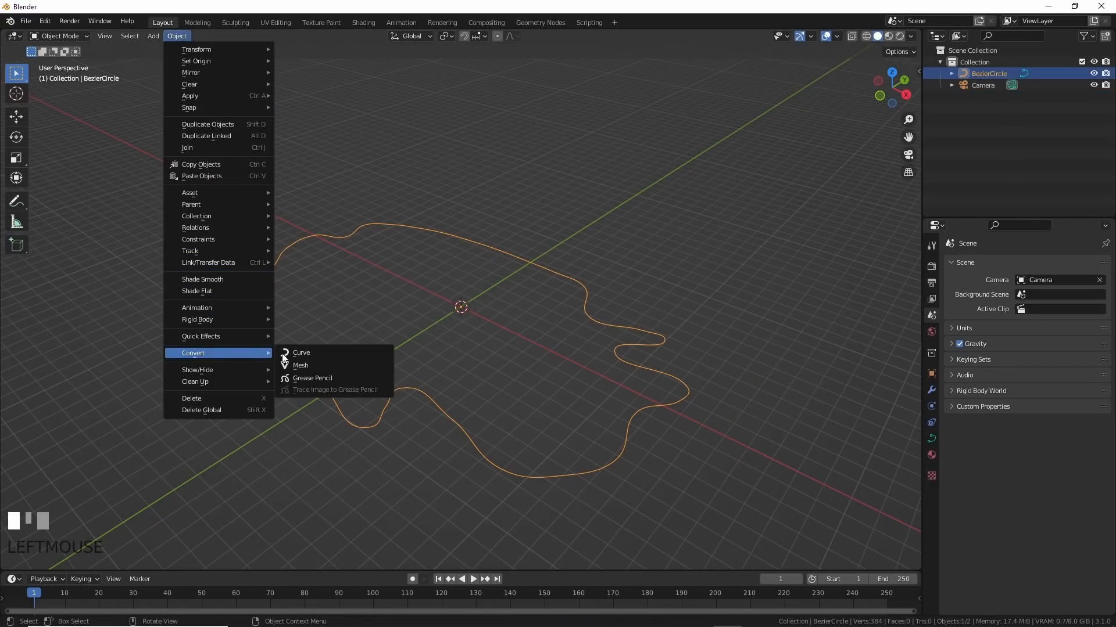
pyautogui.click(317, 367)
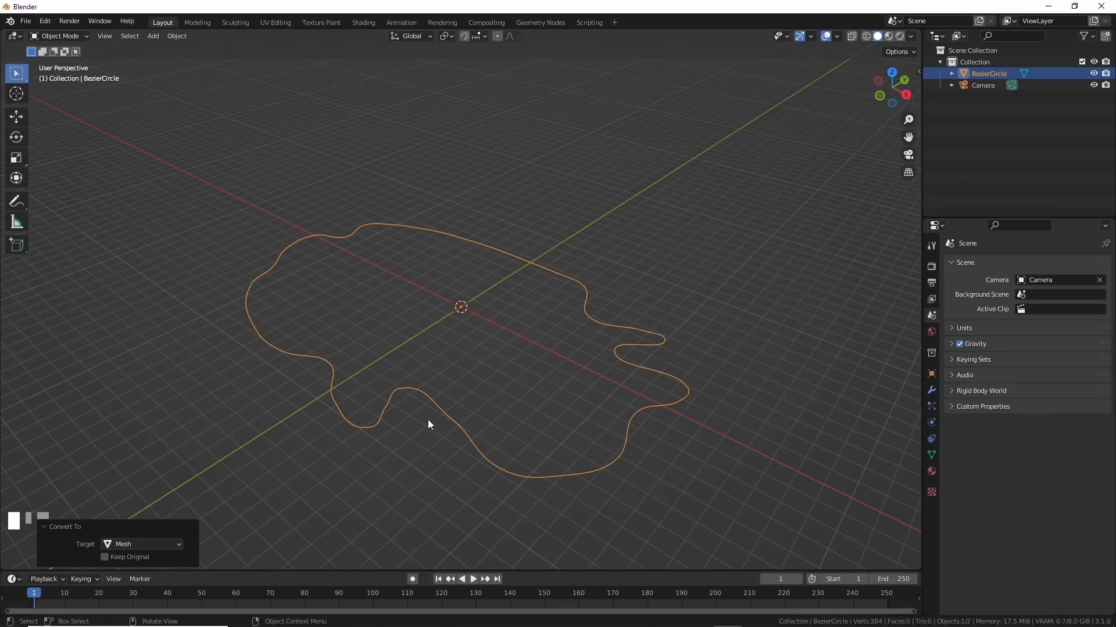
# - Extrude the whole crater outline upward along Z by about 155 m to form a wall
pyautogui.press('Tab')
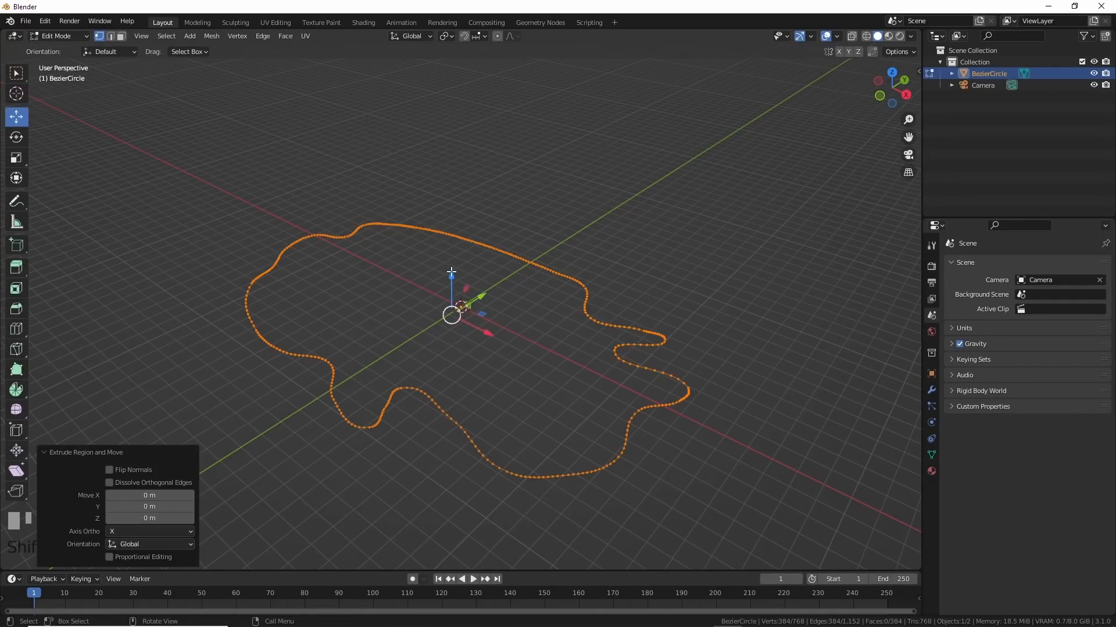
pyautogui.moveTo(451, 272); pyautogui.dragTo(452, 244)
pyautogui.moveTo(396, 456)
pyautogui.mouseDown(button='middle')
pyautogui.moveTo(441, 423)
pyautogui.moveTo(389, 458)
pyautogui.mouseUp(button='middle')
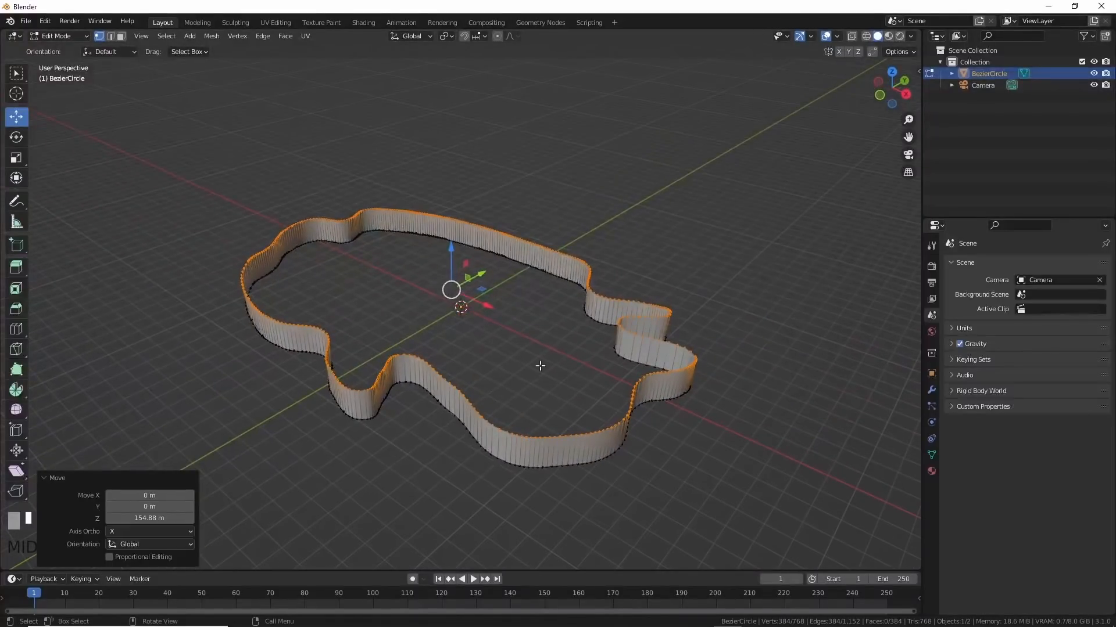
pyautogui.scroll(4, 565, 350)
pyautogui.scroll(2, 537, 390)
pyautogui.keyDown('shift'); pyautogui.moveTo(485, 343); pyautogui.dragTo(451, 400, button='middle'); pyautogui.keyUp('shift')
pyautogui.press('Tab')
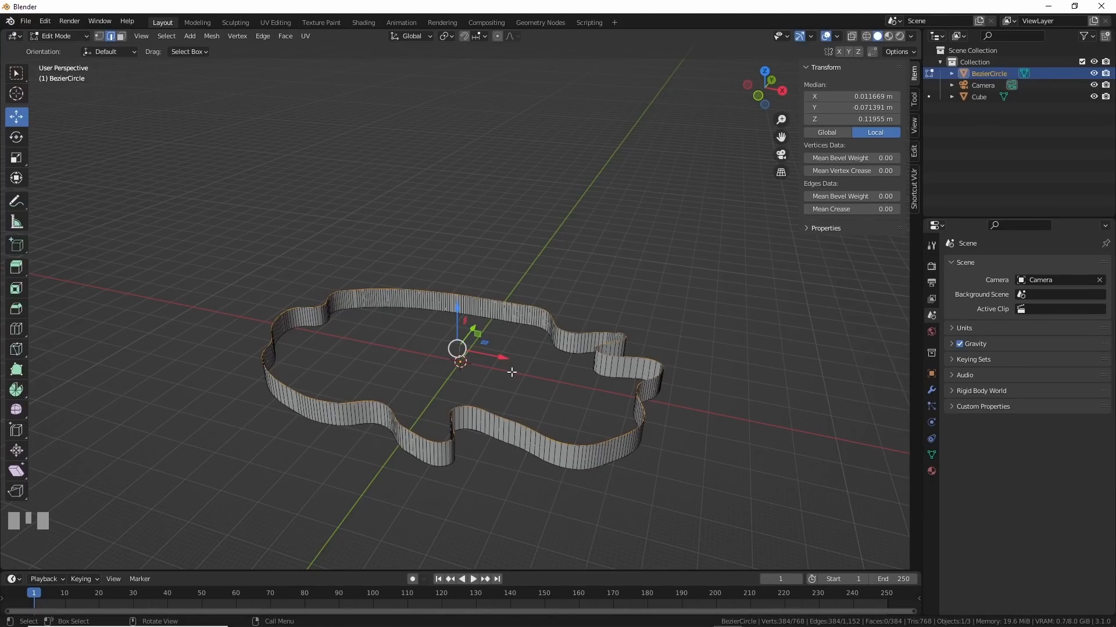
# - Try to extrude the crater wall's upper edge loop and scale the new edges
pyautogui.press('e')
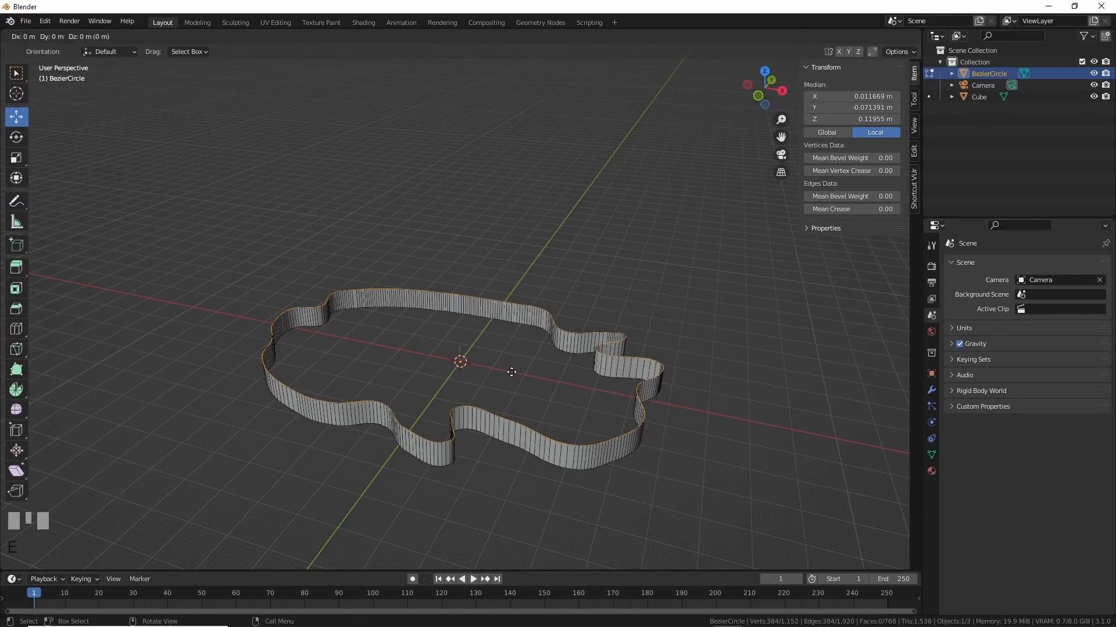
pyautogui.click(512, 372)
pyautogui.press('s')
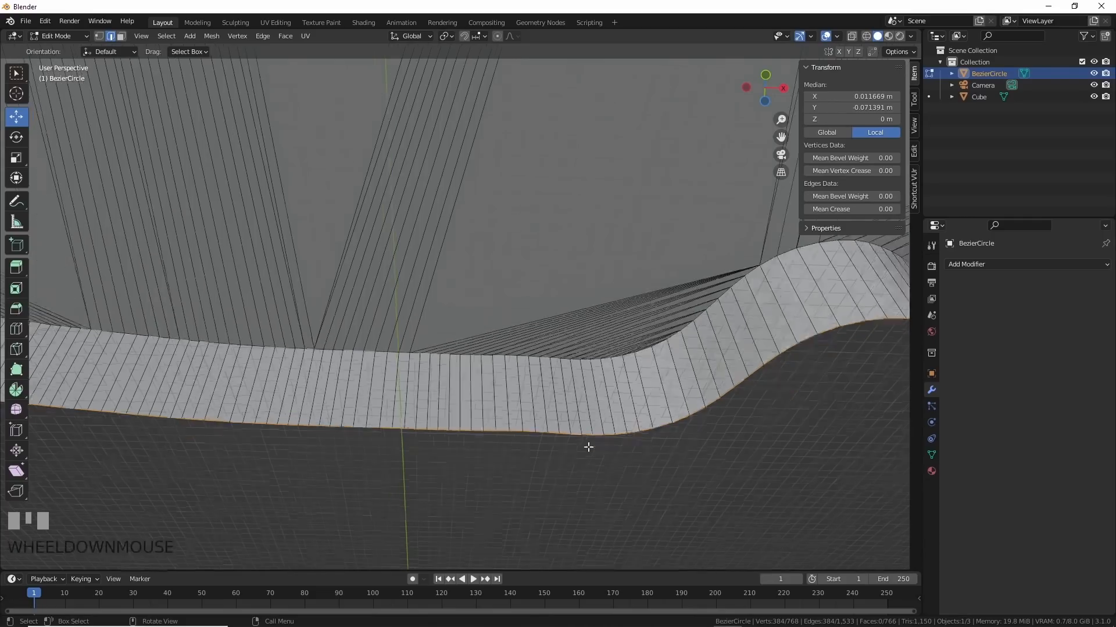
# - Fill the selected lower edge loop of the crater wall with faces
pyautogui.moveTo(588, 445); pyautogui.dragTo(481, 412, button='middle')
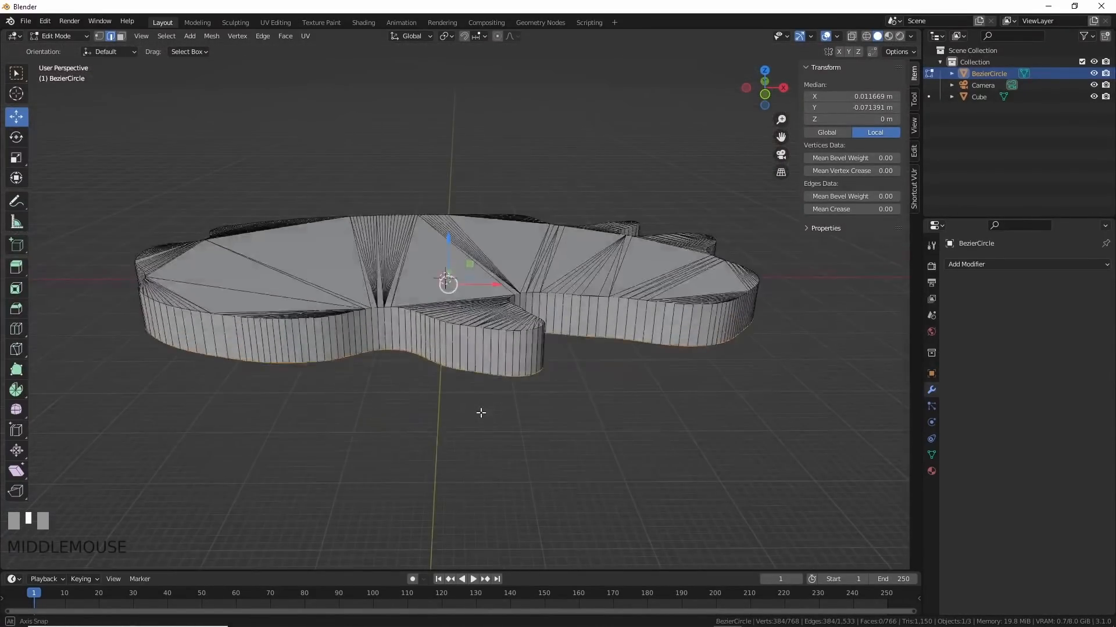
pyautogui.rightClick(481, 412)
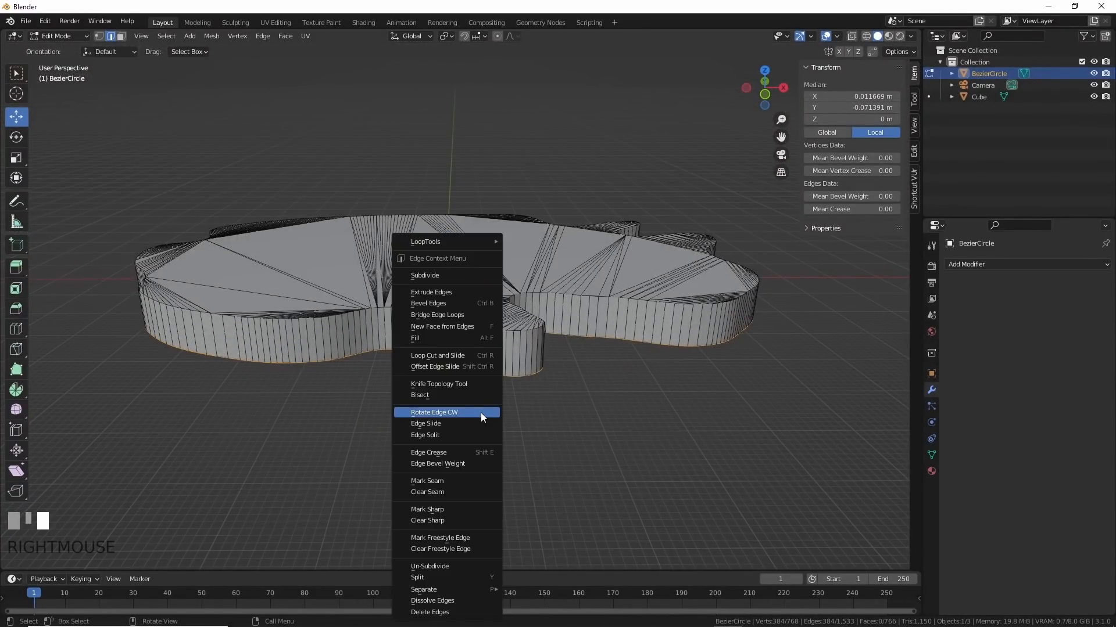
pyautogui.click(447, 339)
pyautogui.moveTo(446, 338); pyautogui.dragTo(498, 356, button='middle')
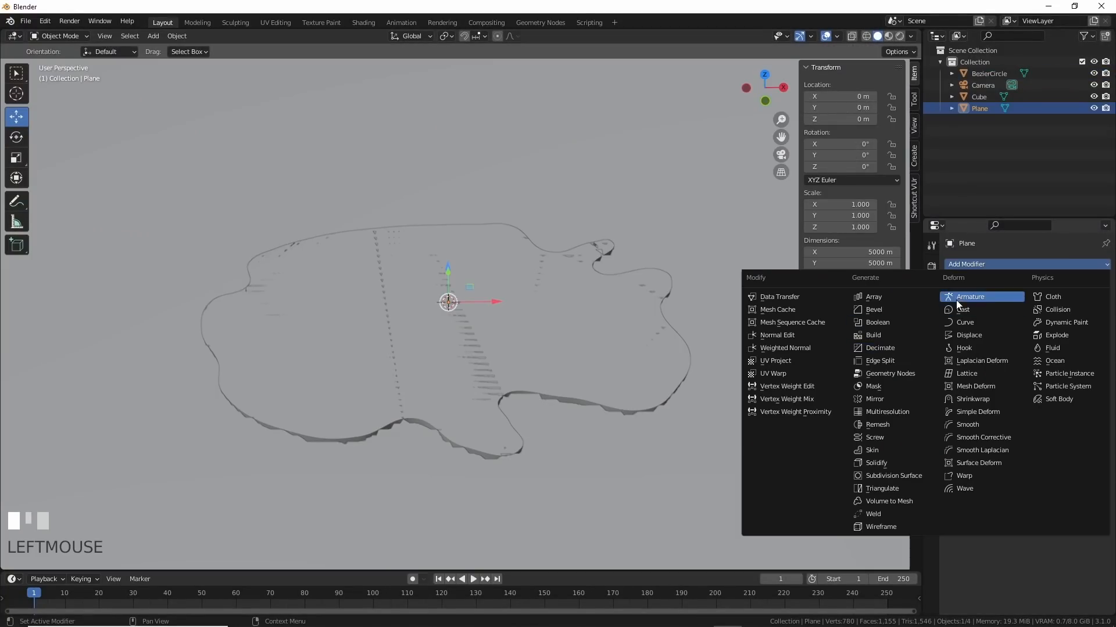
# - Add a Boolean Difference modifier to the 5000 m plane, cutting it with the BezierCircle object using the Fast solver
pyautogui.click(898, 323)
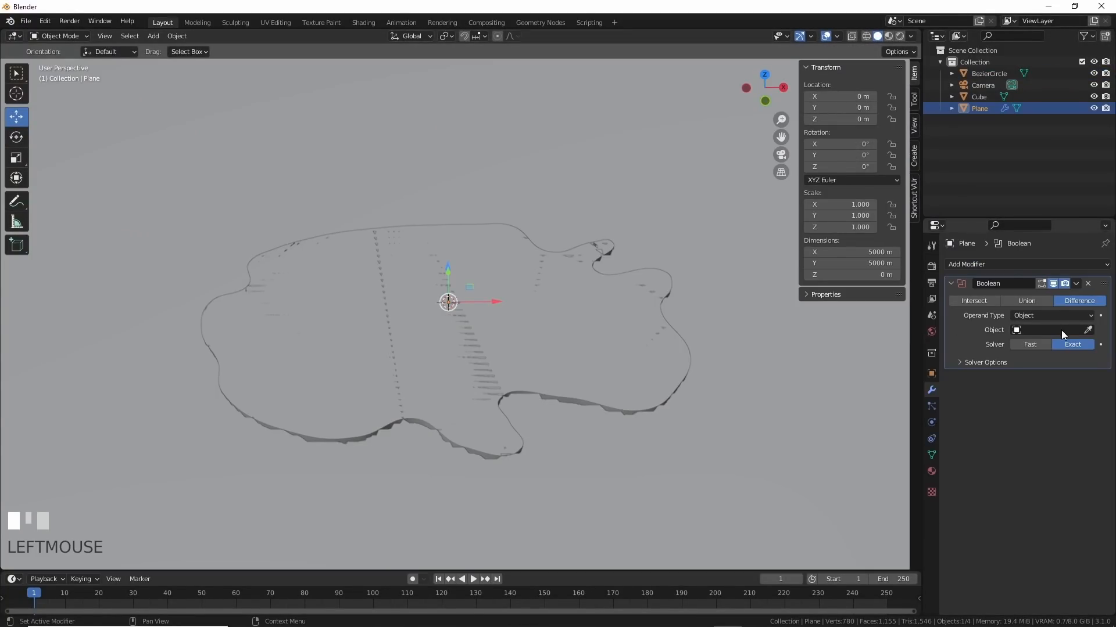
pyautogui.click(1088, 330)
pyautogui.click(582, 338)
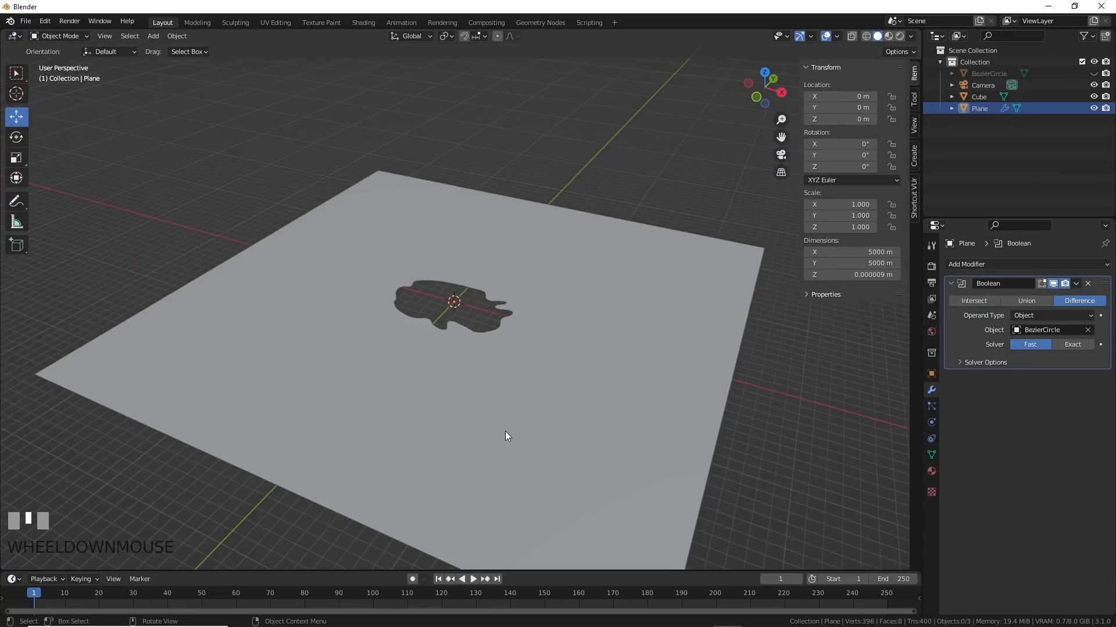
pyautogui.press('Tab')
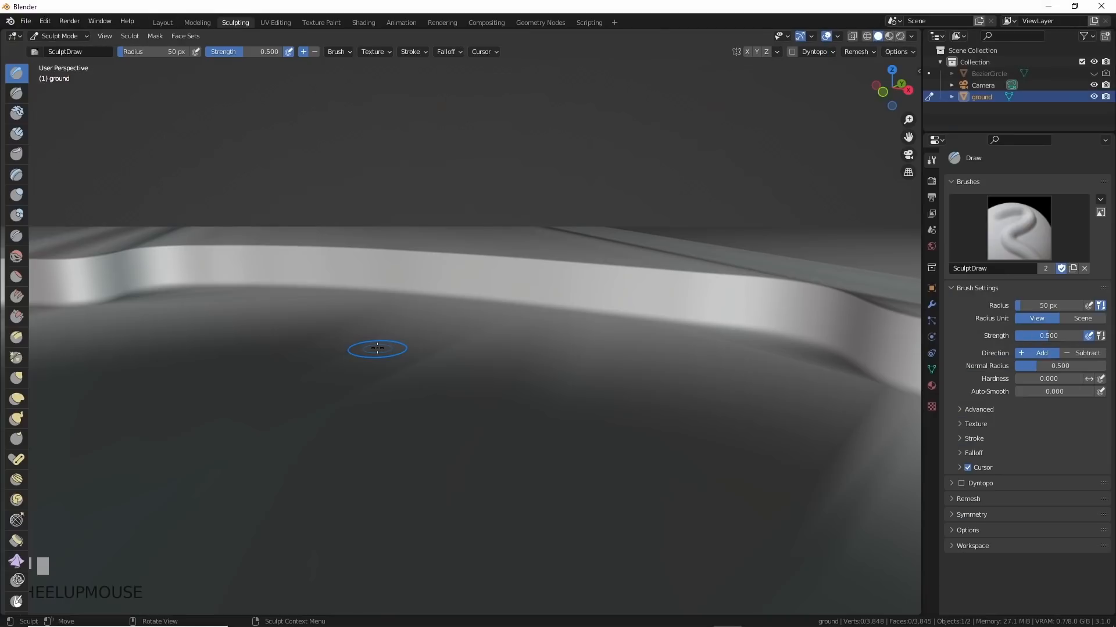
# - Sculpt uneven relief along the ground mesh's crater cliff wall with the Draw brush at 50 px radius and 0.5 strength
pyautogui.scroll(3, 416, 308)
pyautogui.moveTo(416, 309); pyautogui.dragTo(427, 286, button='middle')
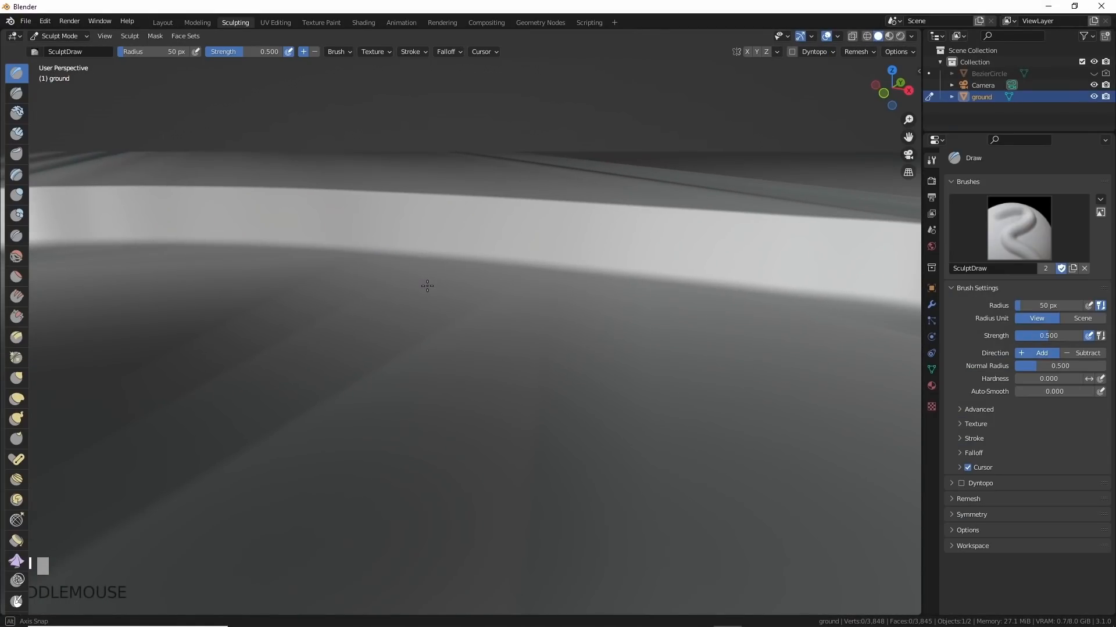
pyautogui.moveTo(440, 206)
pyautogui.mouseDown()
pyautogui.moveTo(679, 243)
pyautogui.moveTo(494, 225)
pyautogui.mouseUp()
pyautogui.moveTo(725, 208)
pyautogui.mouseDown()
pyautogui.moveTo(750, 229)
pyautogui.moveTo(888, 246)
pyautogui.mouseUp()
pyautogui.moveTo(889, 246)
pyautogui.mouseDown(button='middle')
pyautogui.moveTo(776, 287)
pyautogui.moveTo(627, 308)
pyautogui.mouseUp(button='middle')
pyautogui.moveTo(795, 293)
pyautogui.mouseDown()
pyautogui.moveTo(878, 270)
pyautogui.moveTo(816, 281)
pyautogui.mouseUp()
pyautogui.moveTo(720, 348); pyautogui.dragTo(809, 350, button='middle')
pyautogui.moveTo(567, 239)
pyautogui.mouseDown()
pyautogui.moveTo(633, 205)
pyautogui.moveTo(696, 200)
pyautogui.moveTo(692, 218)
pyautogui.moveTo(760, 204)
pyautogui.moveTo(870, 207)
pyautogui.moveTo(912, 231)
pyautogui.mouseUp()
pyautogui.scroll(-2, 851, 284)
pyautogui.scroll(3, 819, 301)
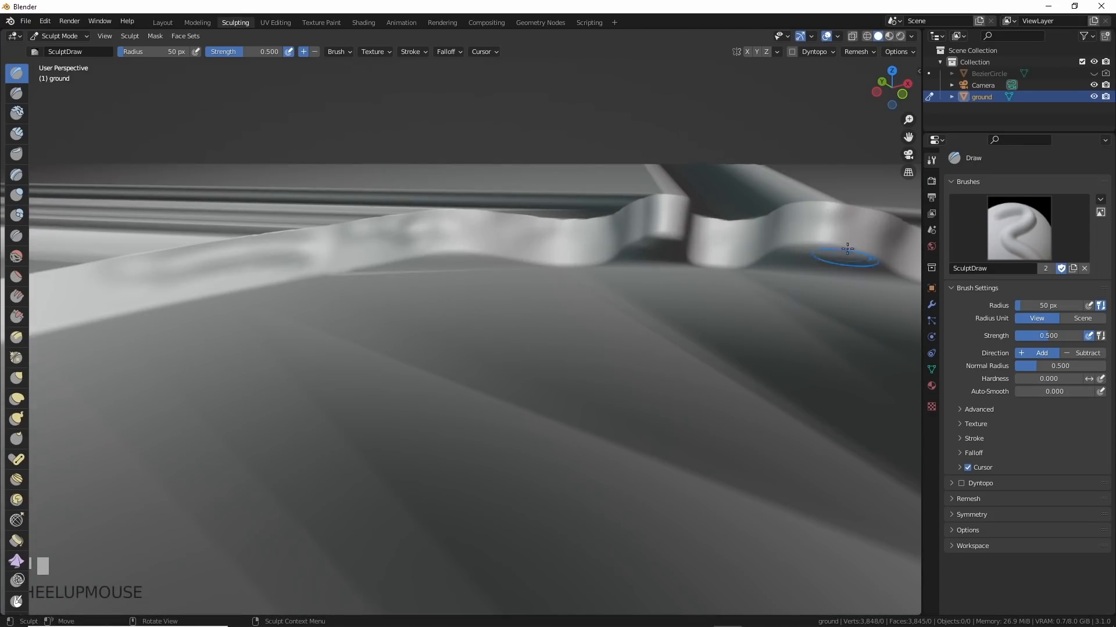
pyautogui.moveTo(288, 223)
pyautogui.mouseDown()
pyautogui.moveTo(130, 267)
pyautogui.moveTo(70, 261)
pyautogui.moveTo(220, 238)
pyautogui.moveTo(295, 263)
pyautogui.moveTo(166, 286)
pyautogui.mouseUp()
pyautogui.moveTo(167, 286); pyautogui.dragTo(355, 366, button='middle')
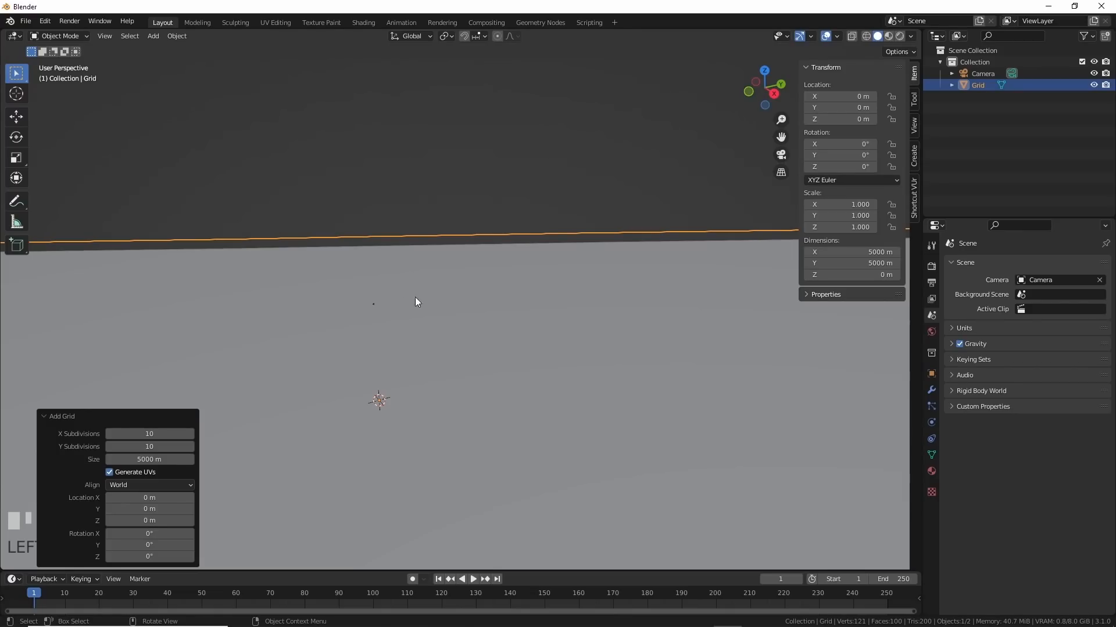
# - Place the 5000 m grid at Y 2500 m and set its origin to the 3D cursor
pyautogui.click(444, 313)
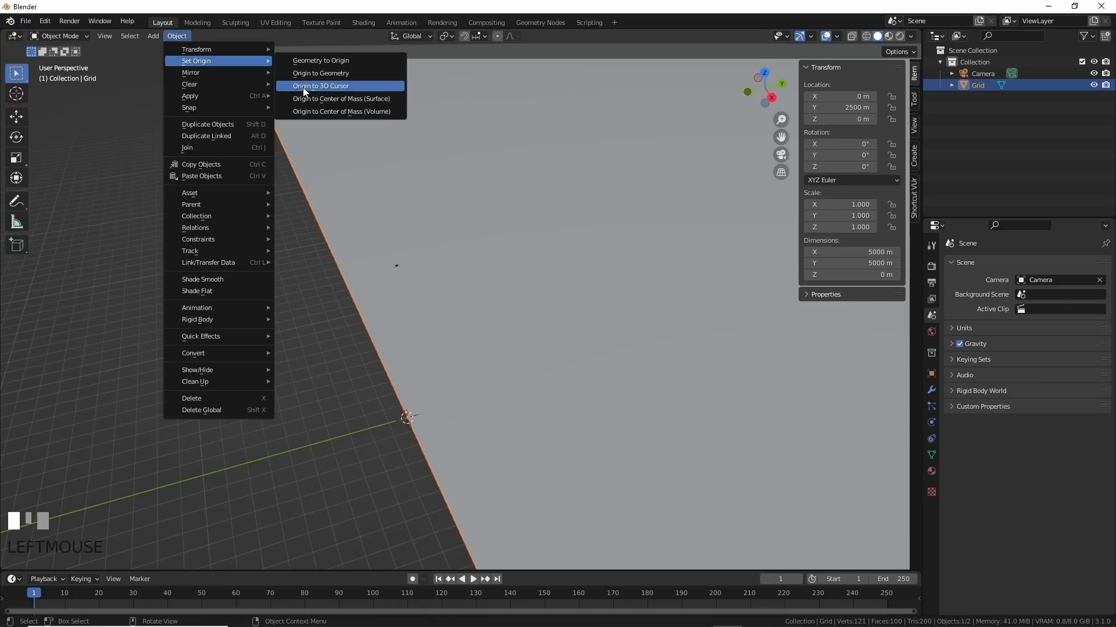
pyautogui.click(303, 90)
pyautogui.moveTo(451, 416); pyautogui.dragTo(488, 386, button='middle')
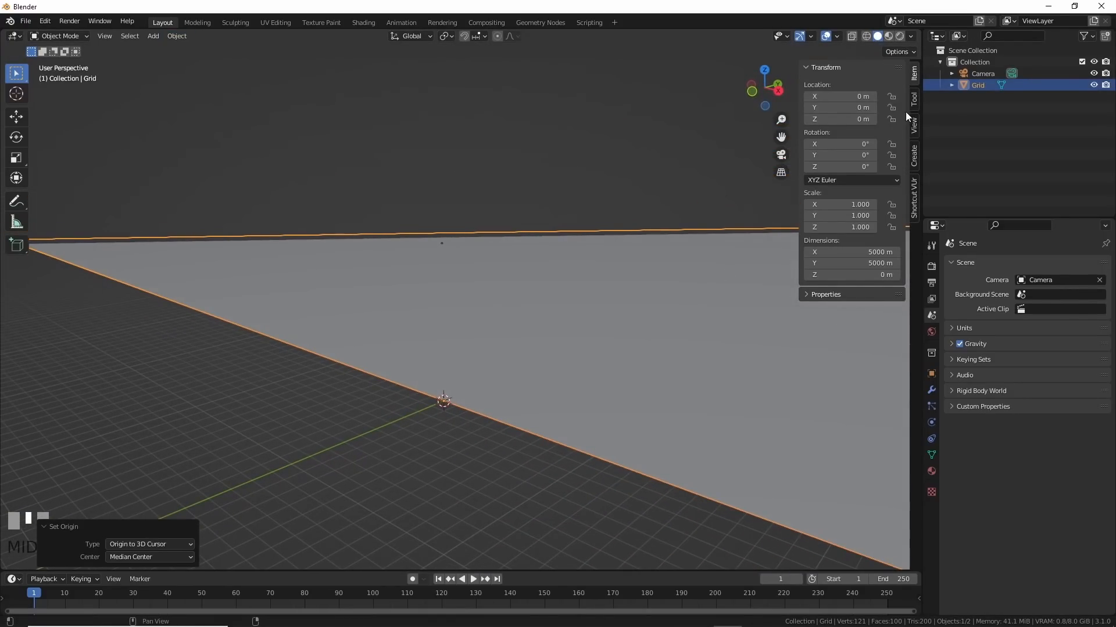
# - Set the new scene's 3D viewport clip end to 100000 m
pyautogui.click(914, 123)
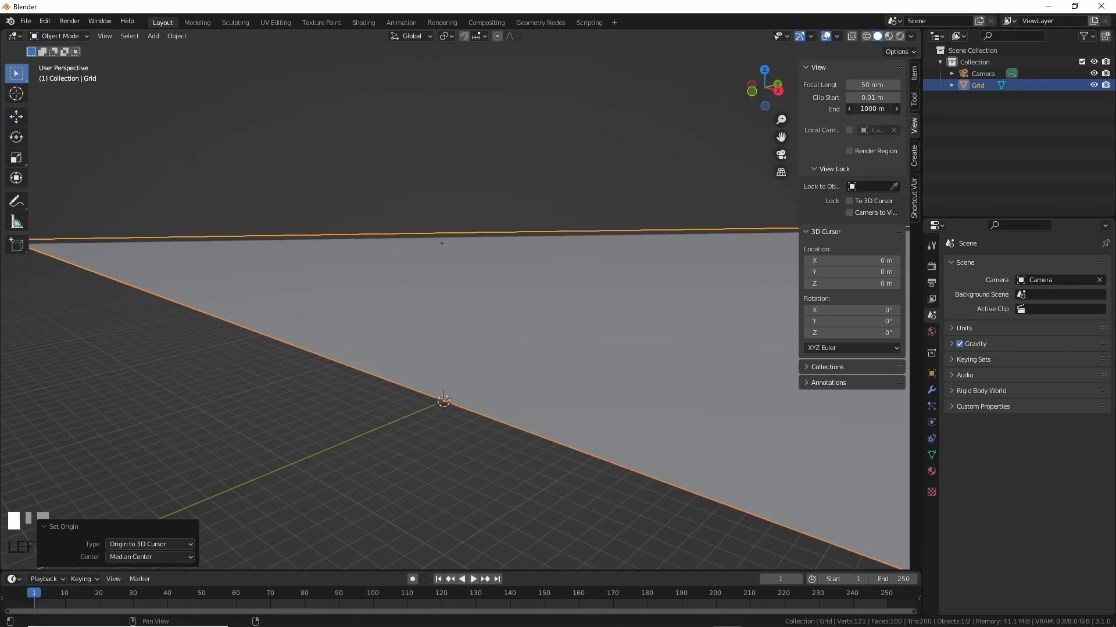
pyautogui.press('Return')
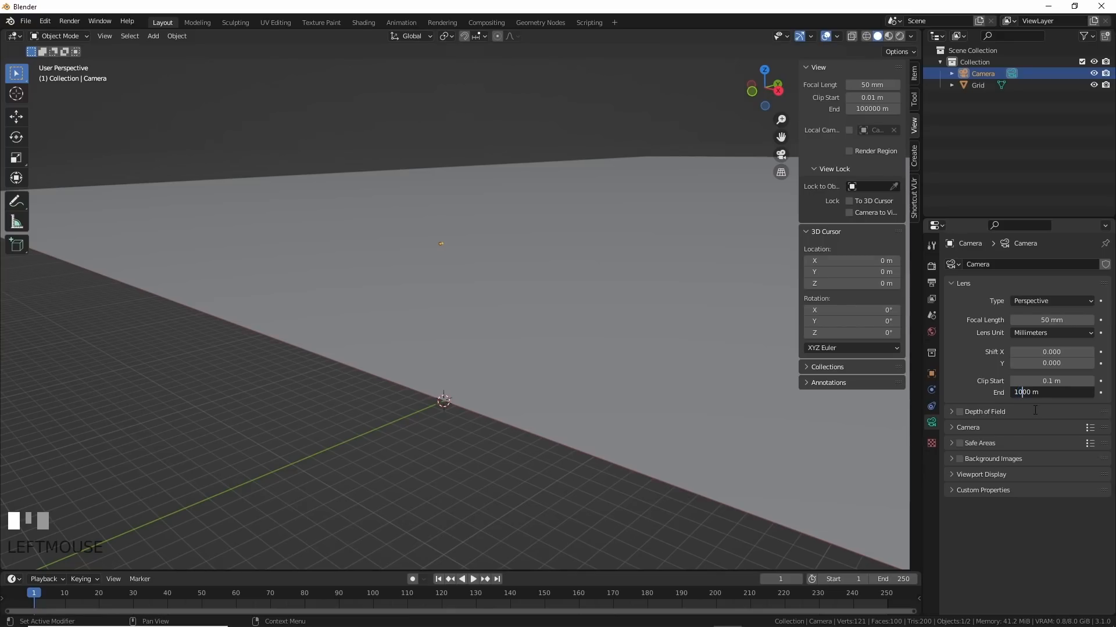
# - Increase the camera's clip end distance and set the render engine to Cycles
pyautogui.write('0')
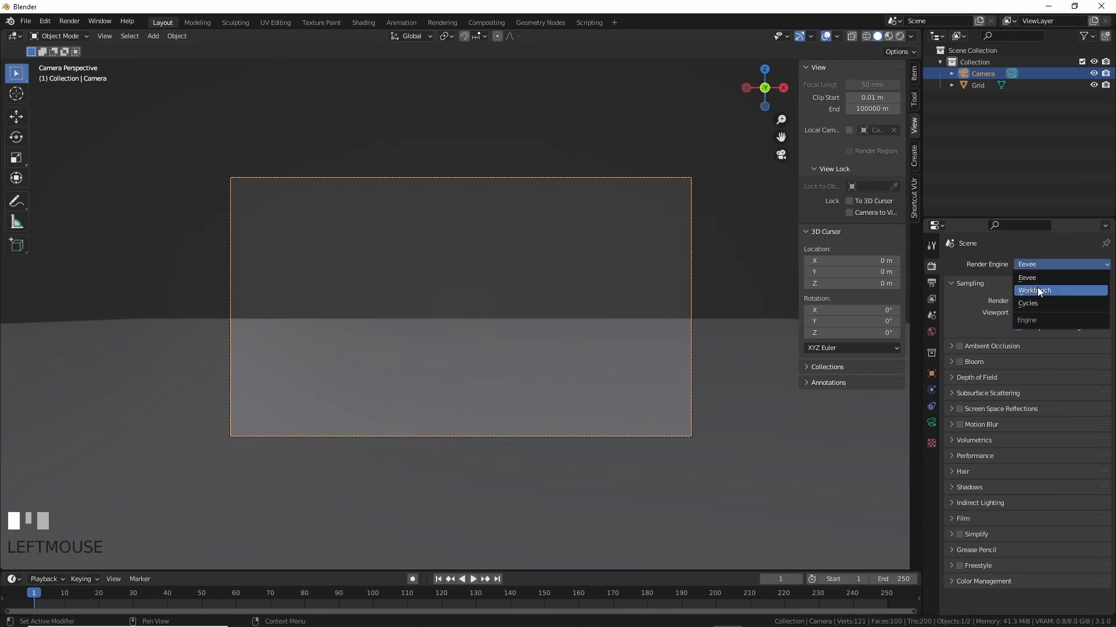
pyautogui.click(1037, 302)
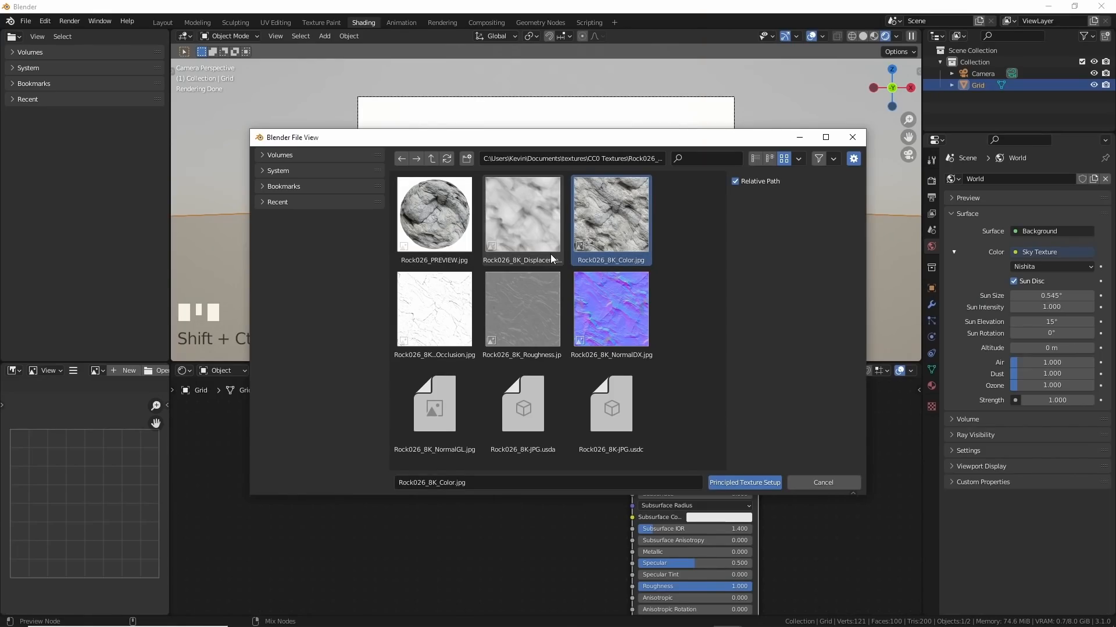
# - Apply the Rock026_8K_Displacement and Rock026_8K_Color textures to the ground material with Principled Texture Setup and set the Bump strength to 300
pyautogui.click(528, 214)
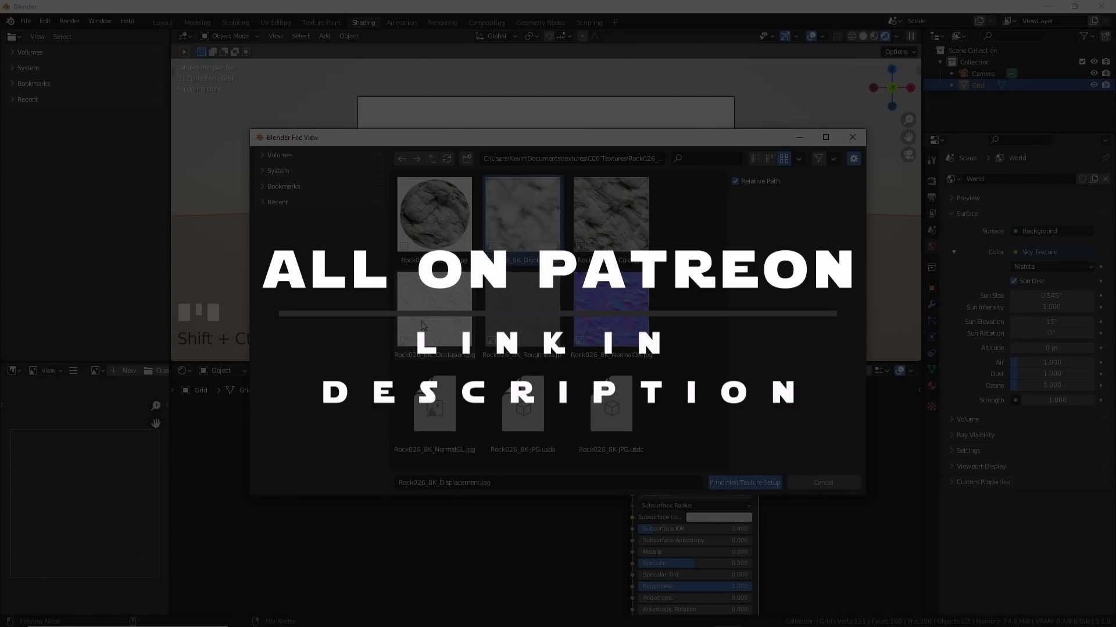
pyautogui.keyDown('shift'); pyautogui.click(626, 233); pyautogui.keyUp('shift')
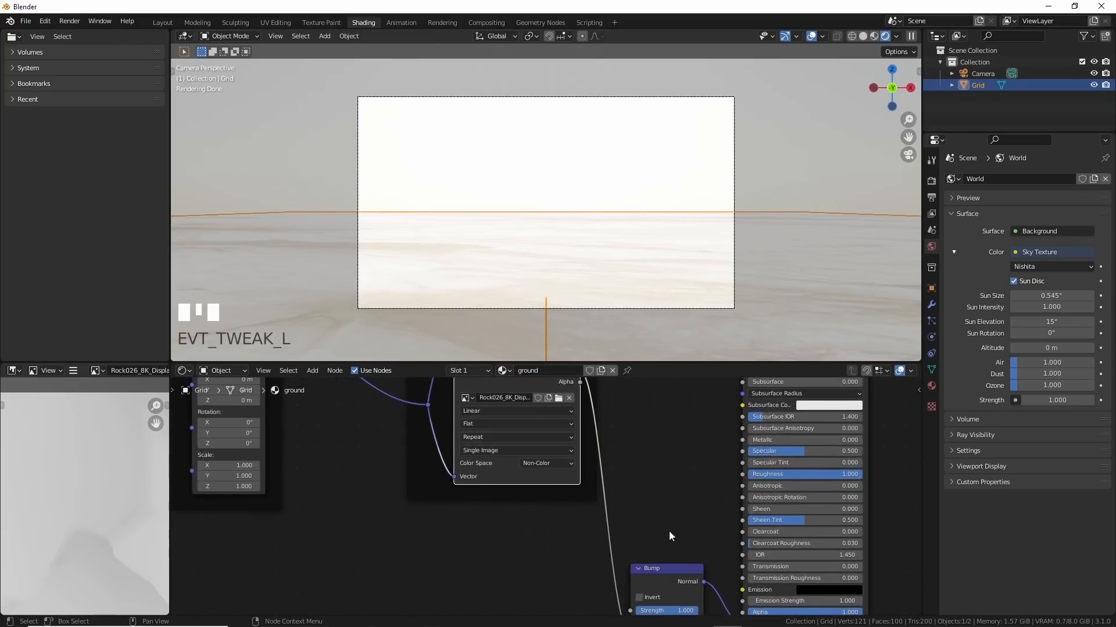
pyautogui.scroll(4, 668, 531)
pyautogui.click(700, 471)
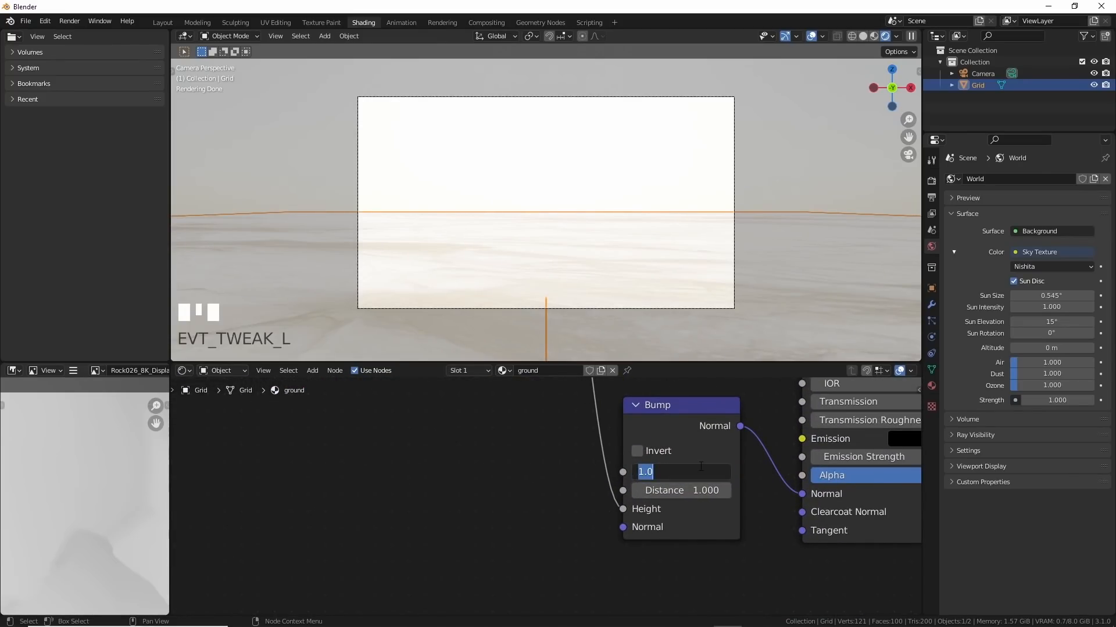
pyautogui.write('300')
pyautogui.press('Return')
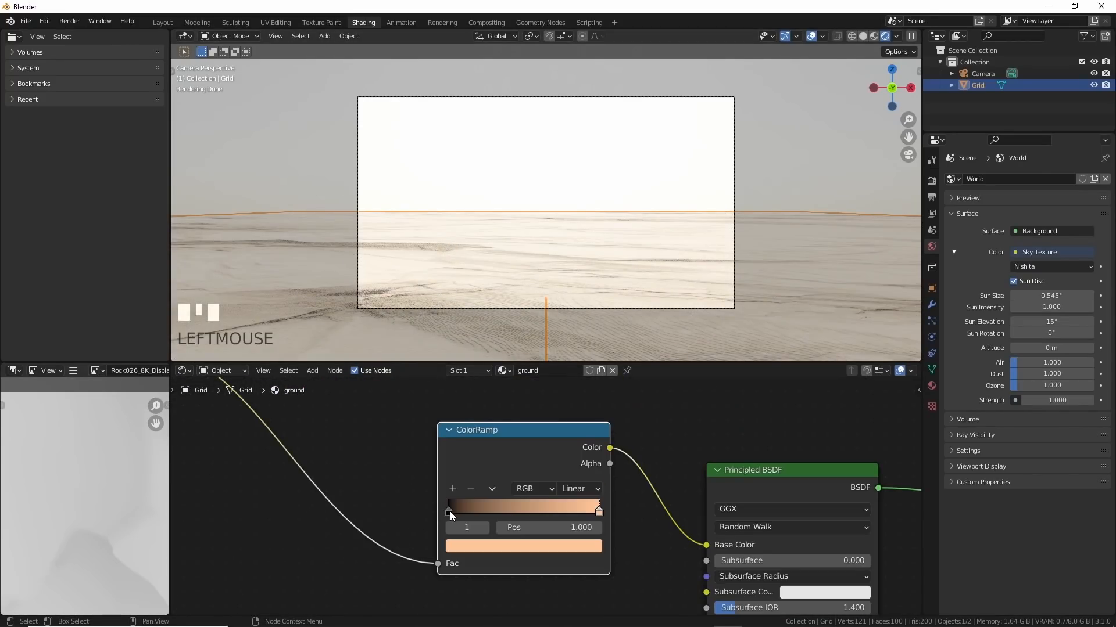
# - Try moving the ground ColorRamp's black stop to about 0.768 and undo the change
pyautogui.moveTo(450, 511); pyautogui.dragTo(572, 512)
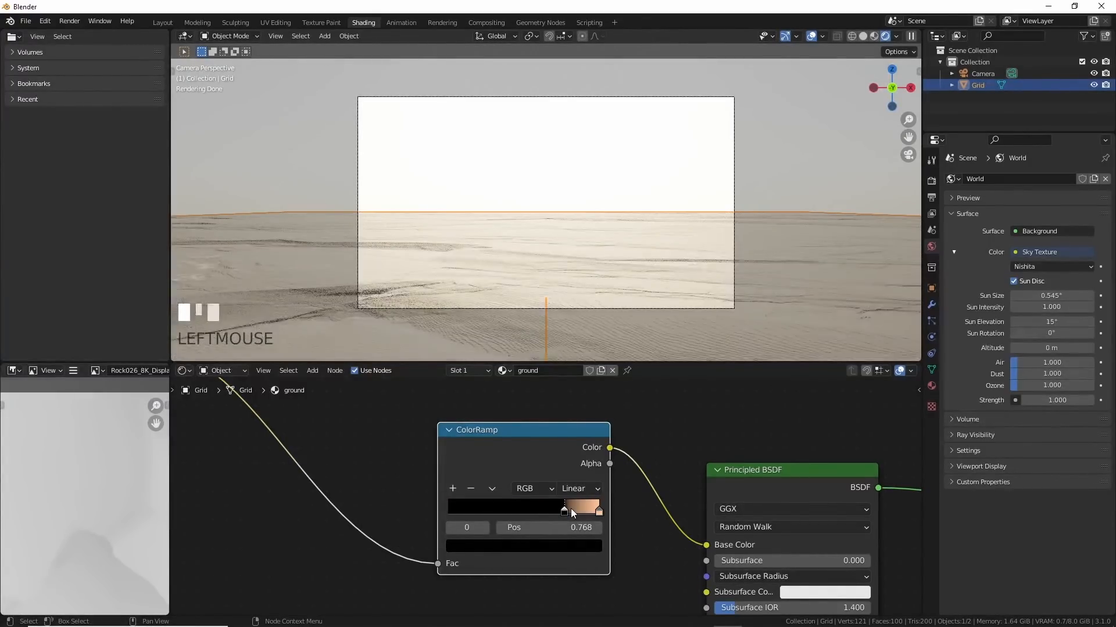
pyautogui.hotkey('ctrl', 'z')
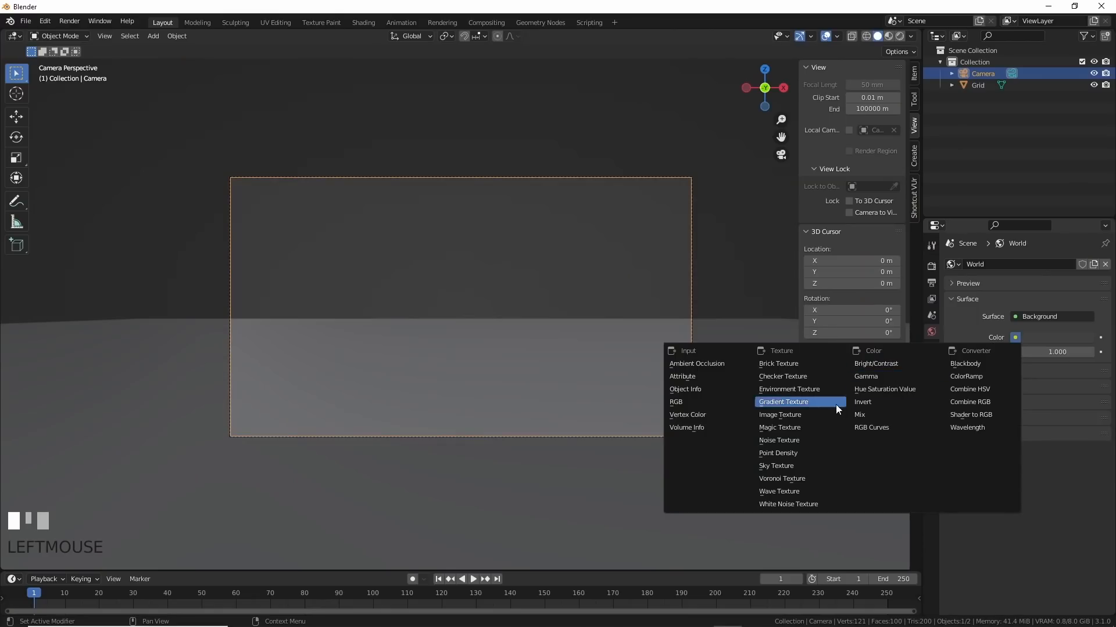
# - Use a Sky Texture as the world background color and raise its Ozone to 6.850
pyautogui.click(792, 464)
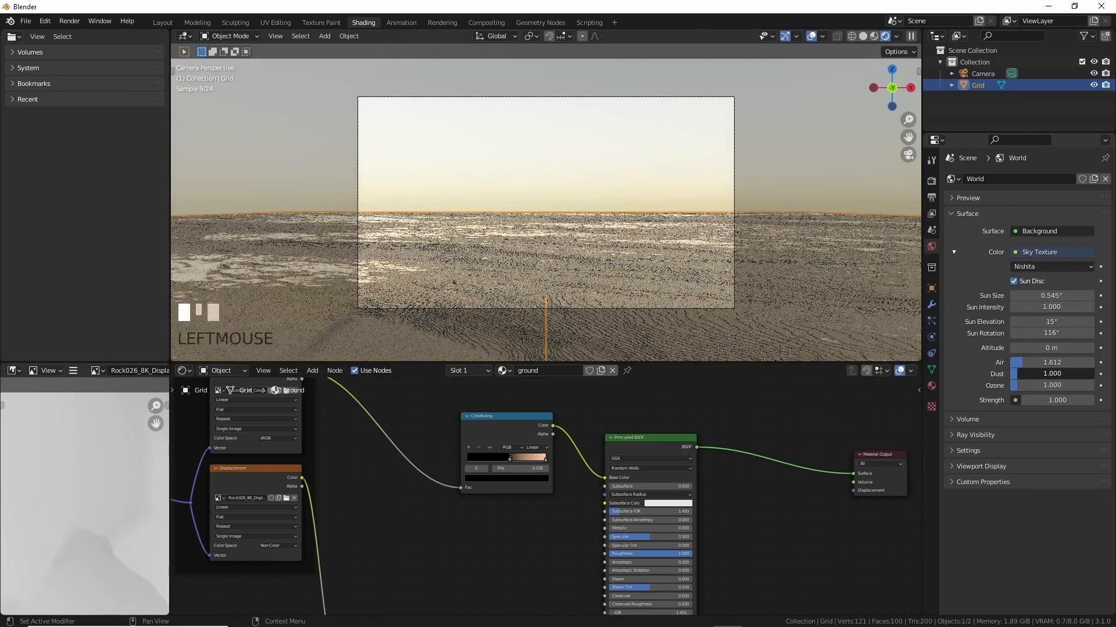
pyautogui.moveTo(1018, 374); pyautogui.dragTo(1080, 386)
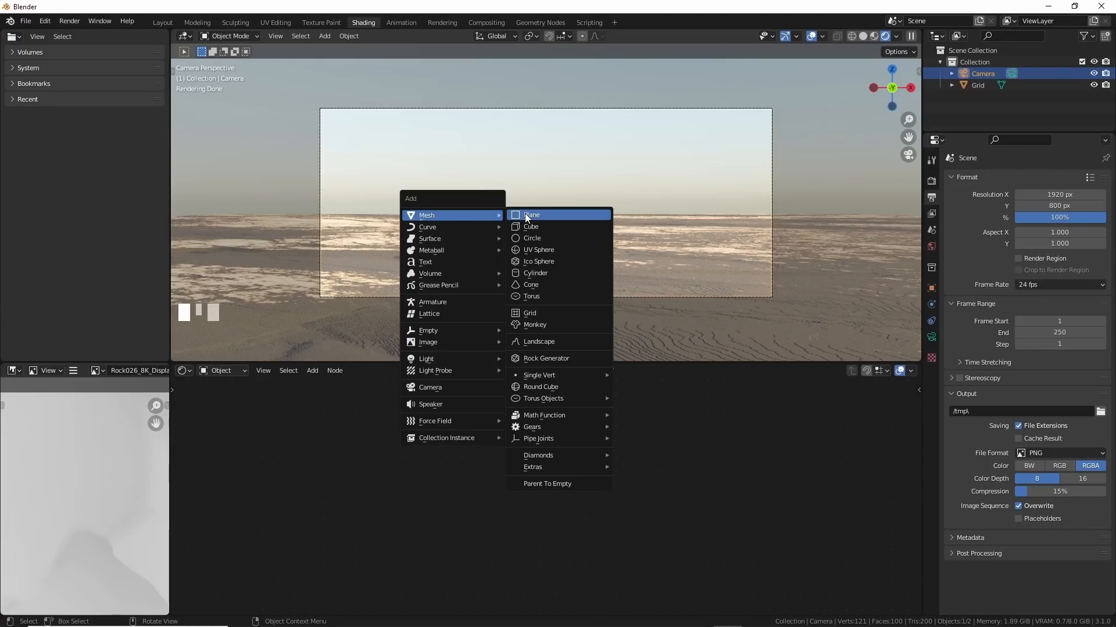
# - Add an Another Noise Tool Landscape mesh and expand its creation settings
pyautogui.click(552, 345)
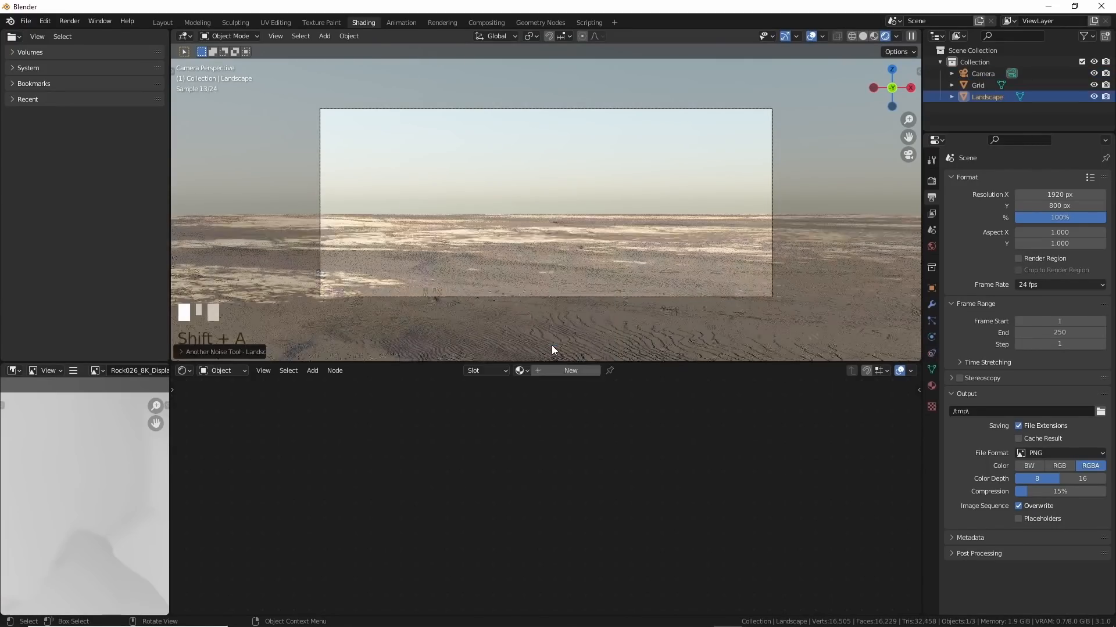
pyautogui.click(183, 352)
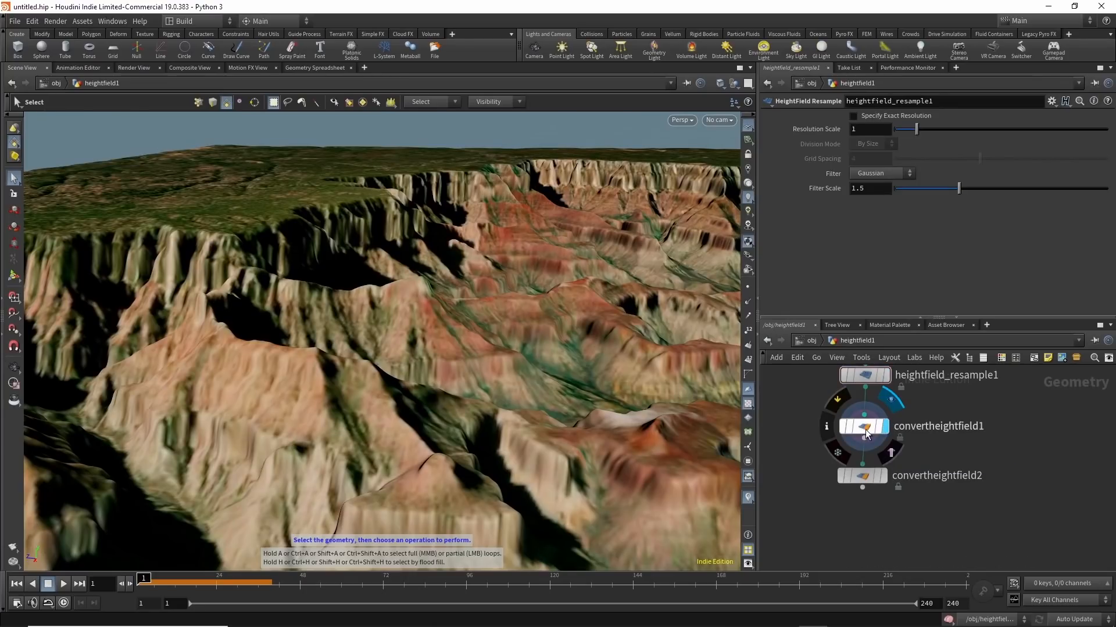
# - Switch to Houdini, display the convertheightfield2 node and toggle its Extrude Base option
pyautogui.click(863, 475)
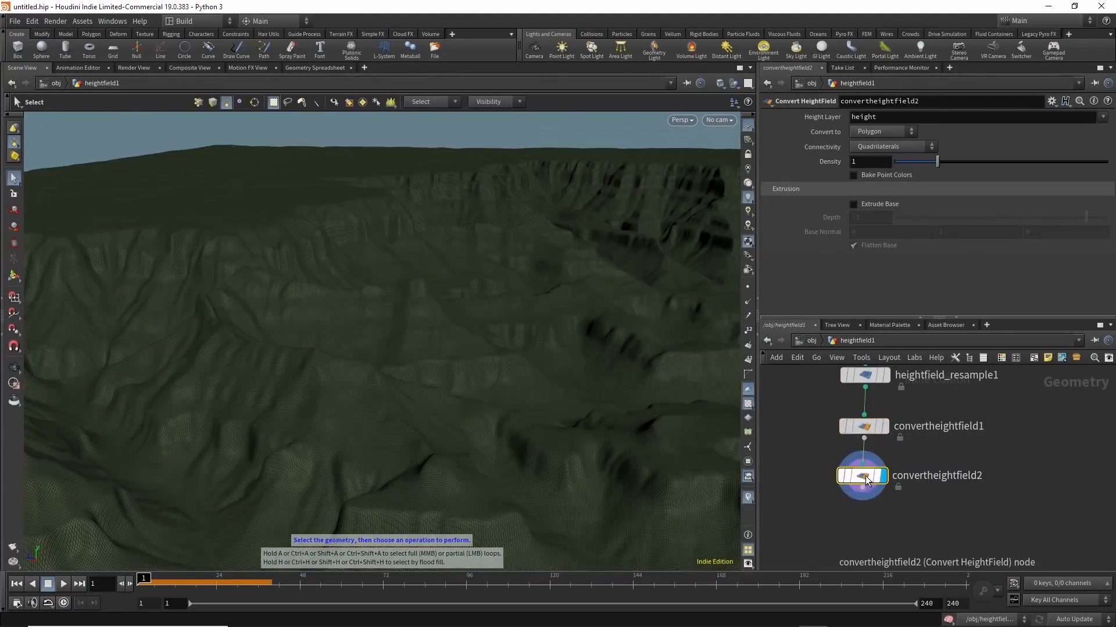
pyautogui.click(853, 205)
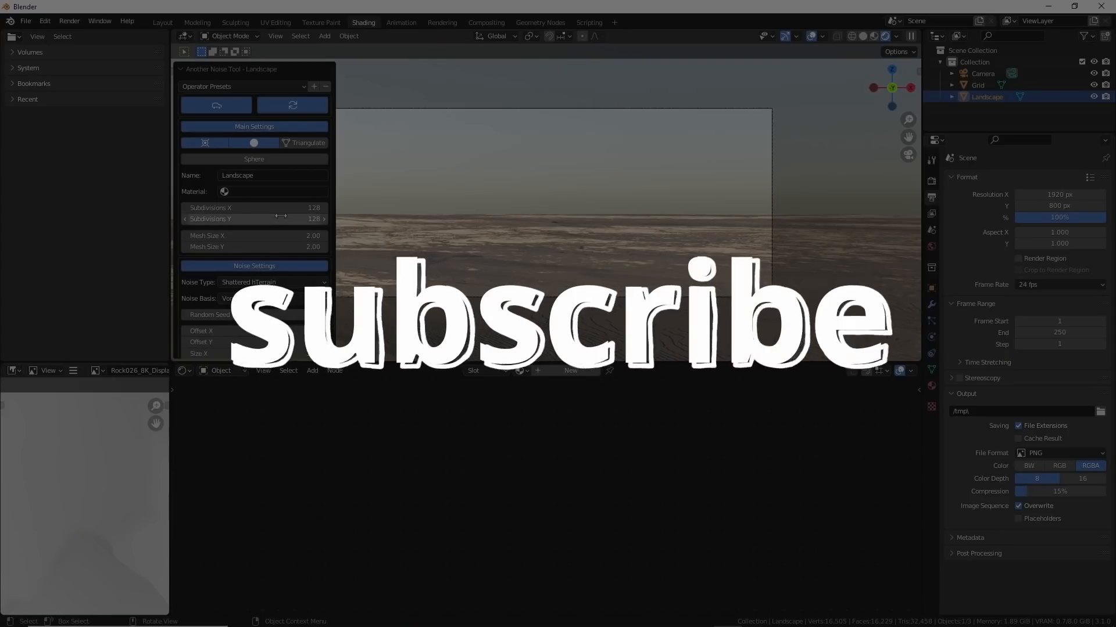
# - Set the Blender landscape's subdivisions to 512 and assign it the existing ground material
pyautogui.click(286, 207)
pyautogui.write('512')
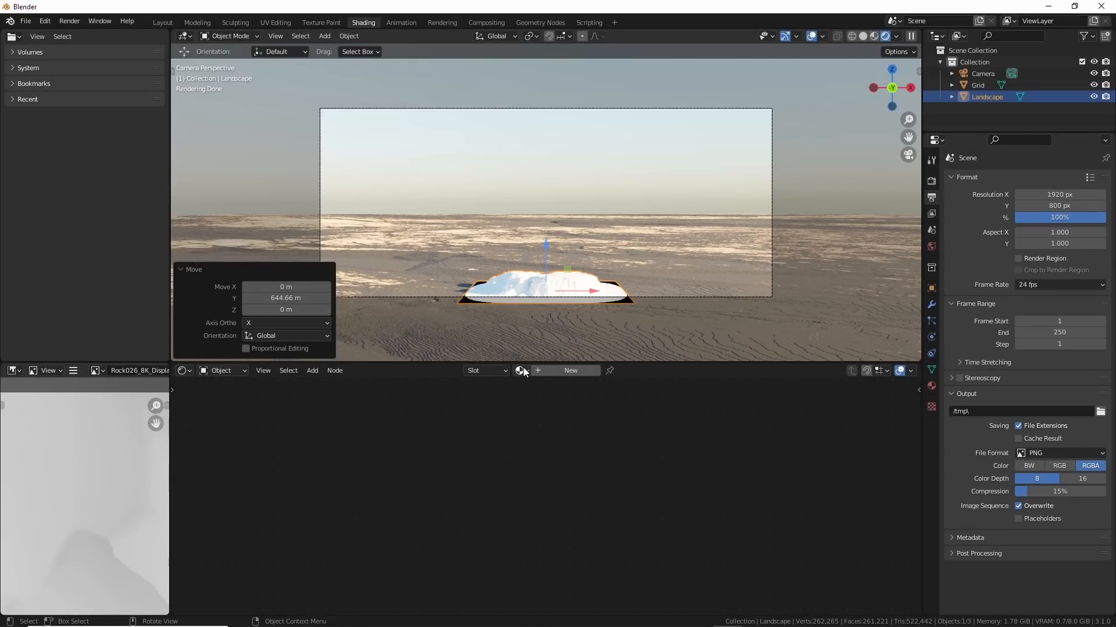
pyautogui.click(521, 371)
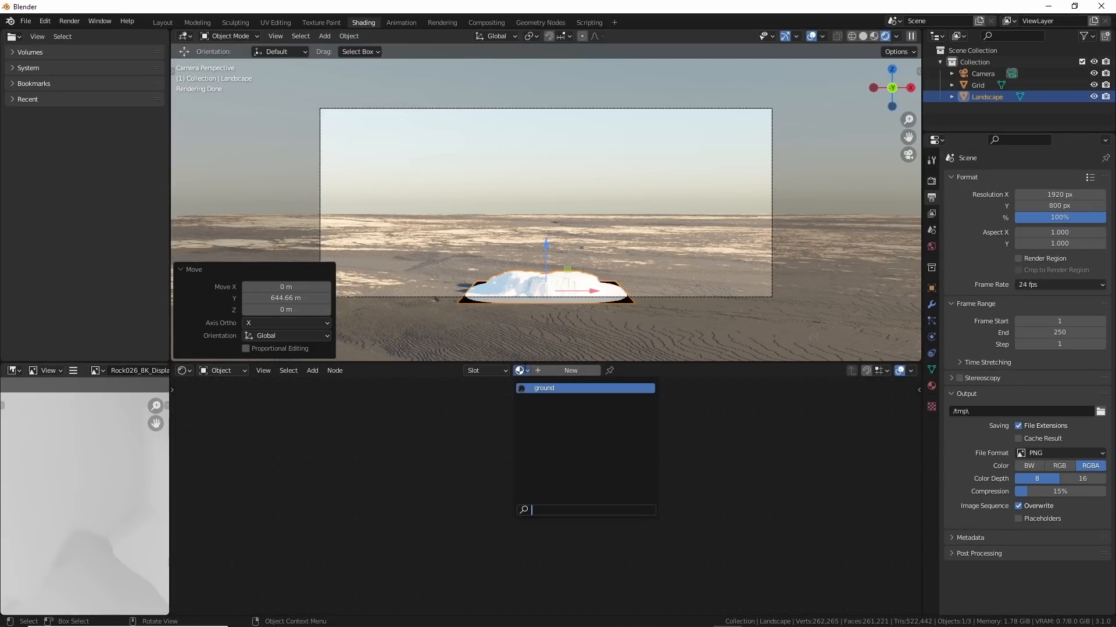
pyautogui.click(536, 388)
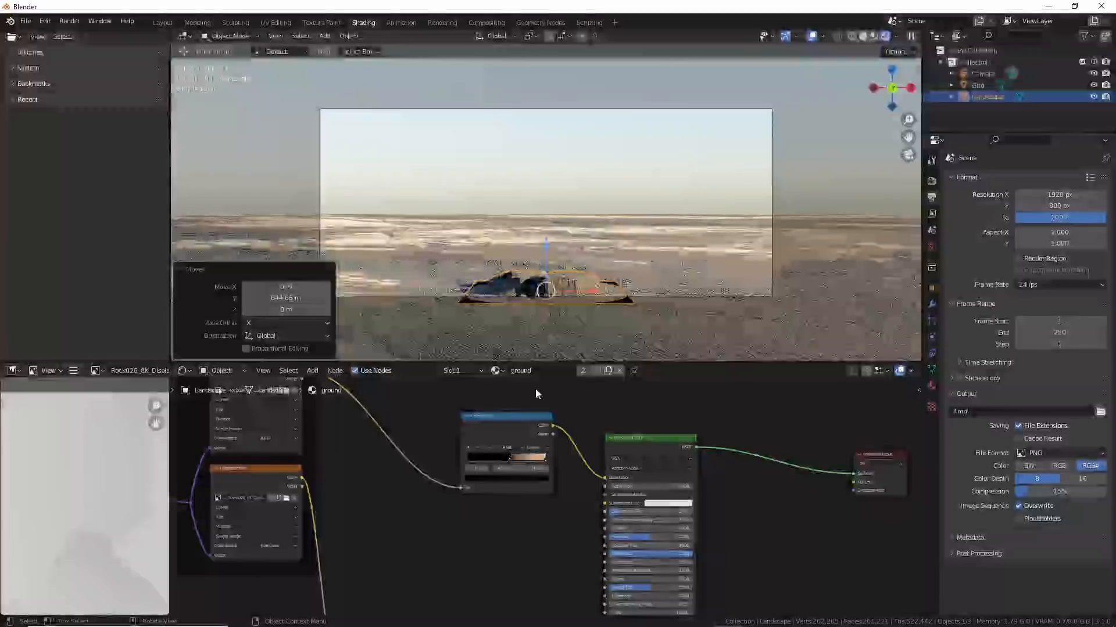
# - Give the landscape its own material copy named cliffs and connect the Object texture coordinates to its Mapping vector
pyautogui.click(573, 284)
pyautogui.click(570, 283)
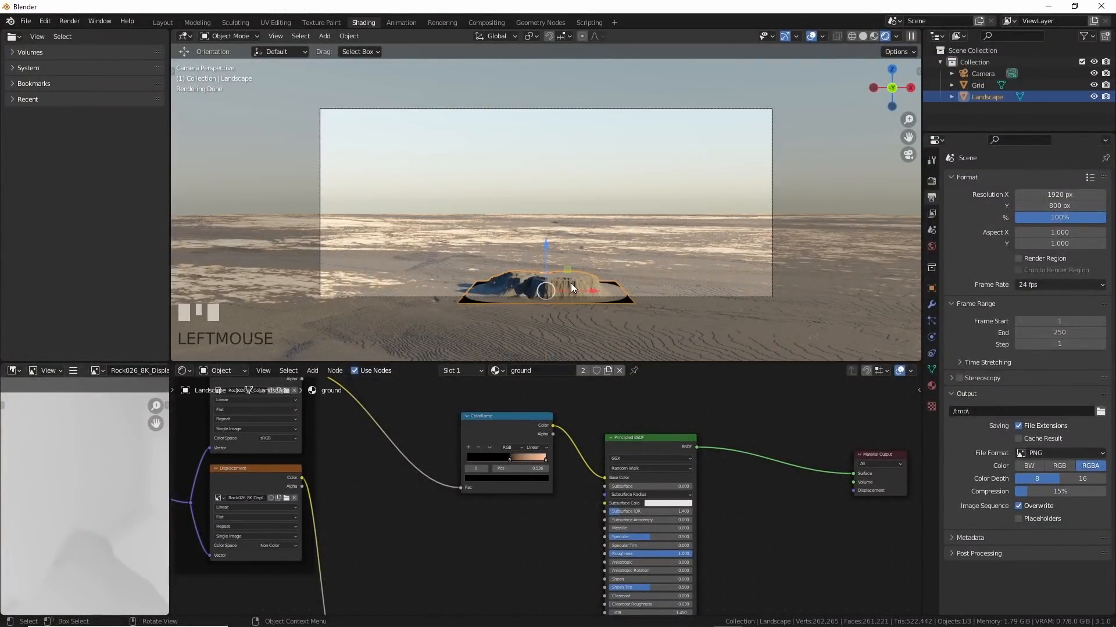
pyautogui.click(605, 371)
pyautogui.click(546, 371)
pyautogui.write('cli')
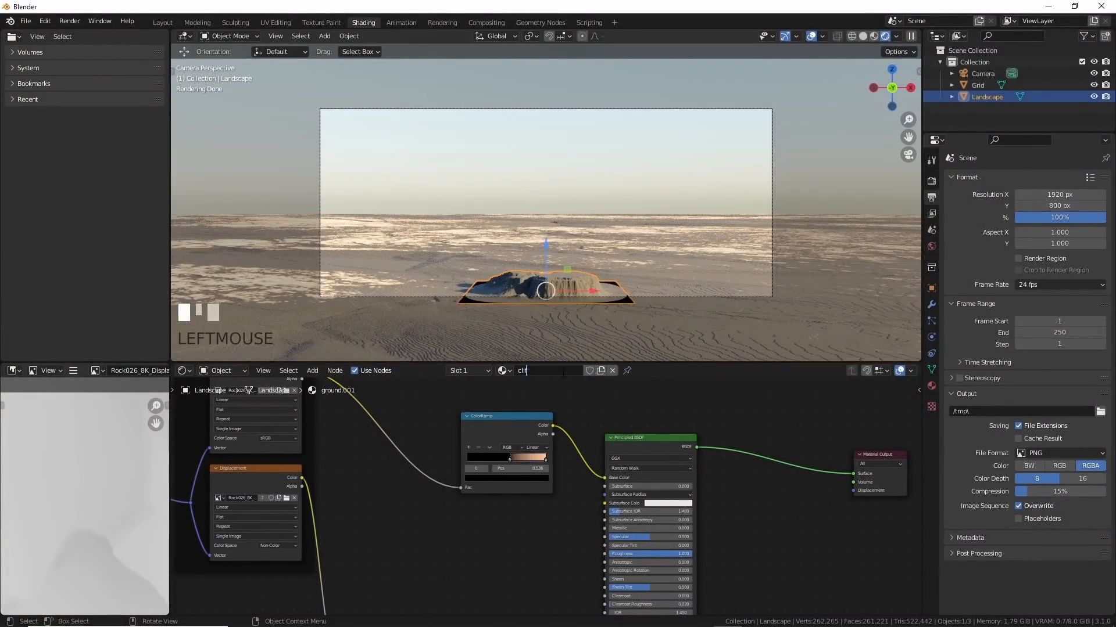
pyautogui.write('ffs')
pyautogui.press('Return')
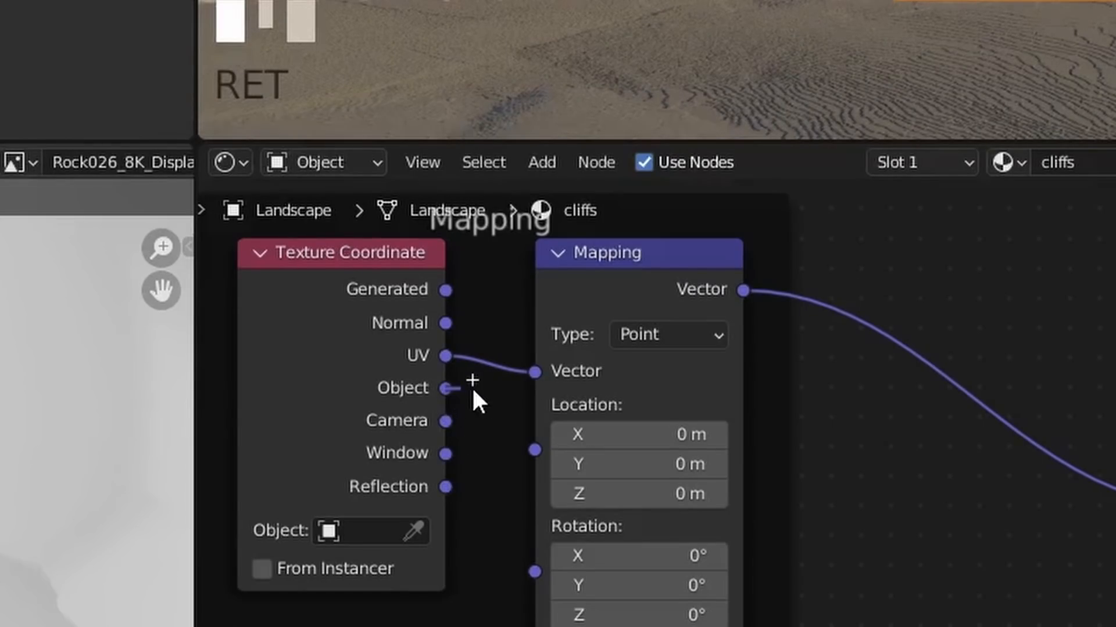
pyautogui.moveTo(472, 386); pyautogui.dragTo(534, 374)
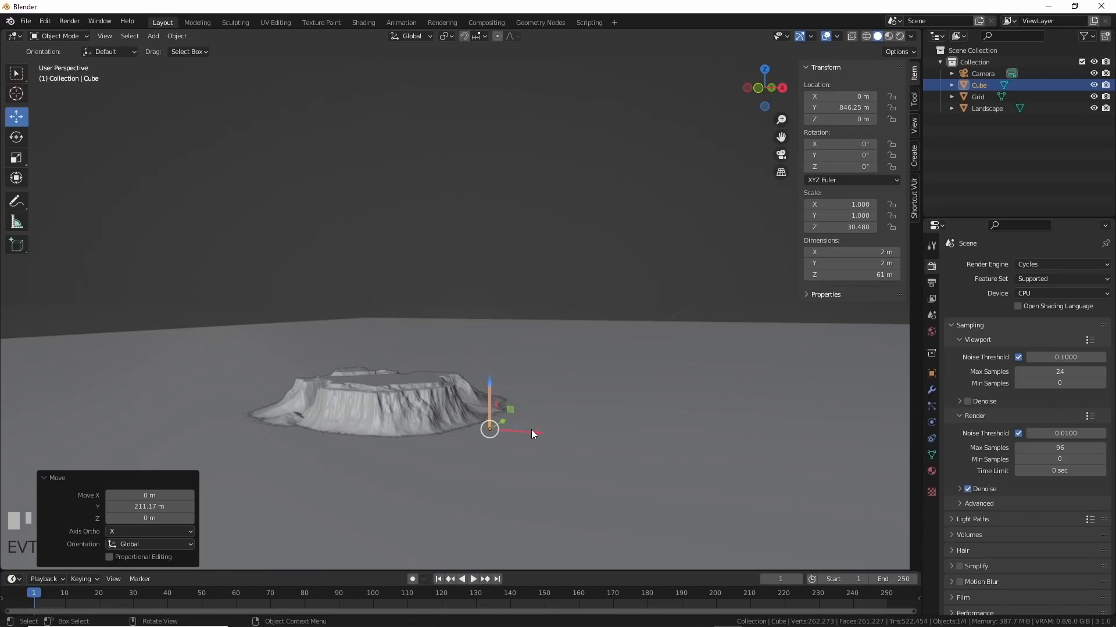
# - Move the 61 m tall reference cube against the landscape's cliffs and scale the landscape to match its height
pyautogui.moveTo(531, 431); pyautogui.dragTo(426, 424)
pyautogui.click(368, 405)
pyautogui.scroll(3, 369, 405)
pyautogui.press('s')
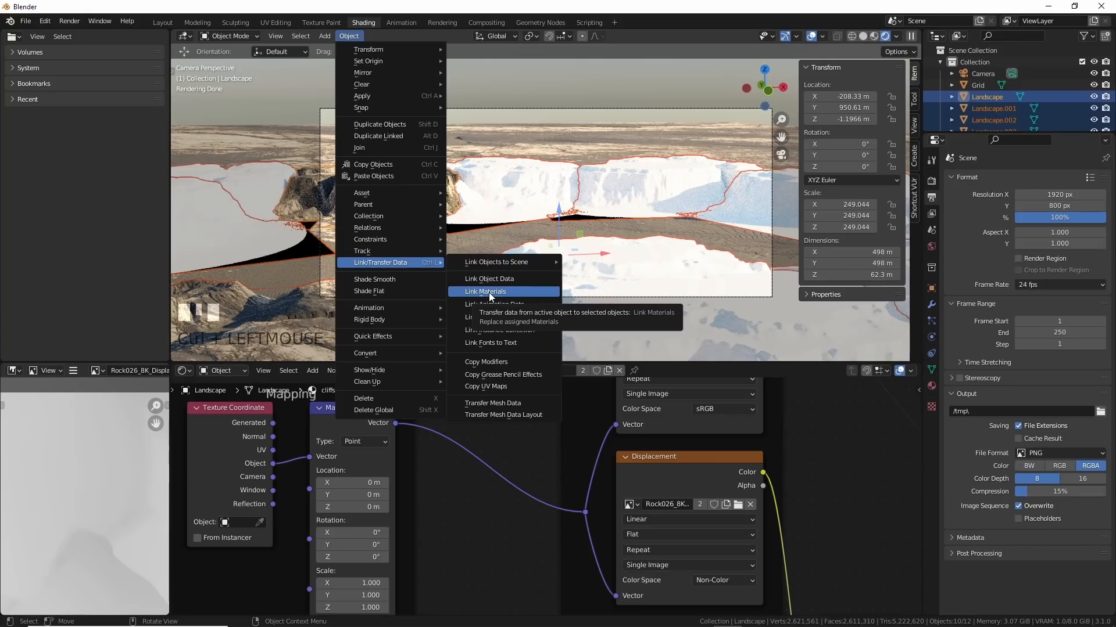
# - Link the active landscape's cliffs material to all selected landscape copies
pyautogui.click(489, 292)
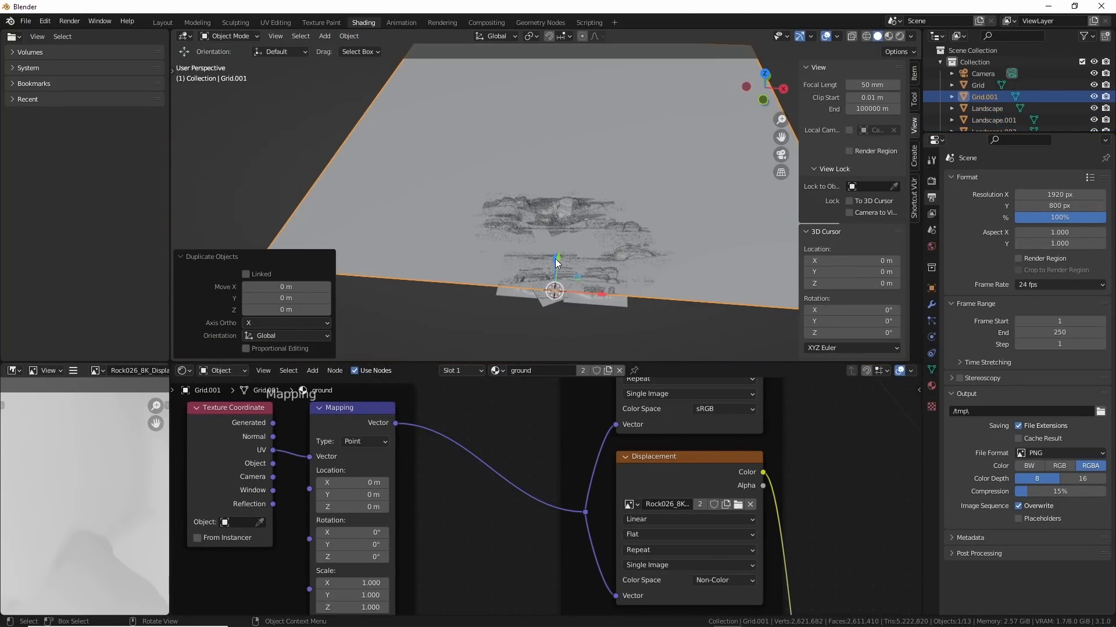
# - Raise the duplicated ground grid to the cliff tops and reshape its opening along the cliff edges by moving vertices
pyautogui.moveTo(556, 259); pyautogui.dragTo(555, 249)
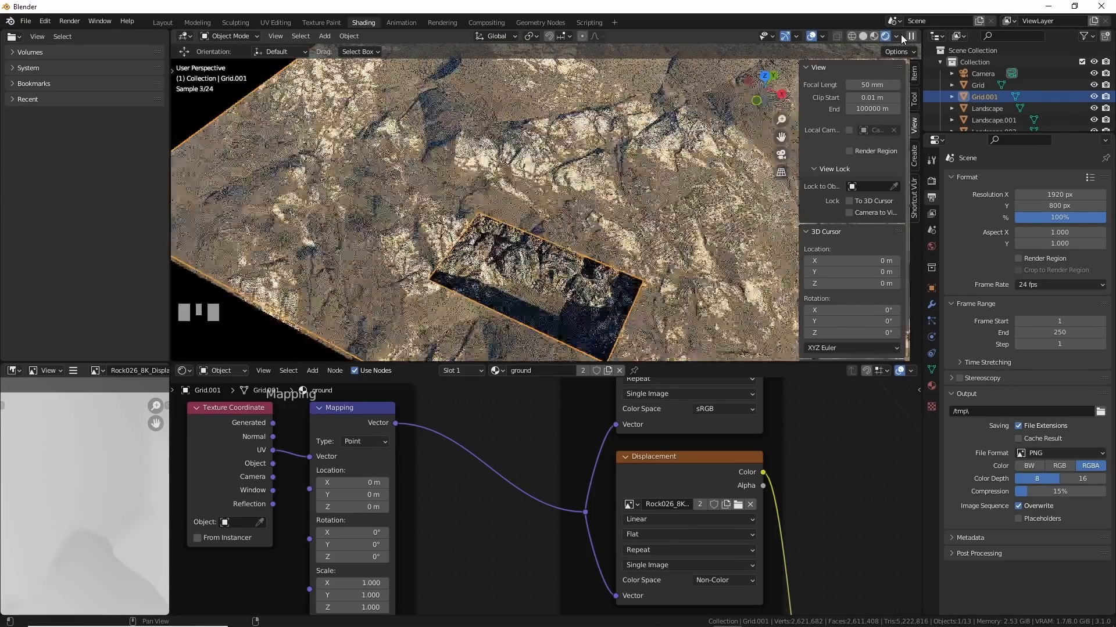
pyautogui.moveTo(599, 203); pyautogui.dragTo(615, 216, button='middle')
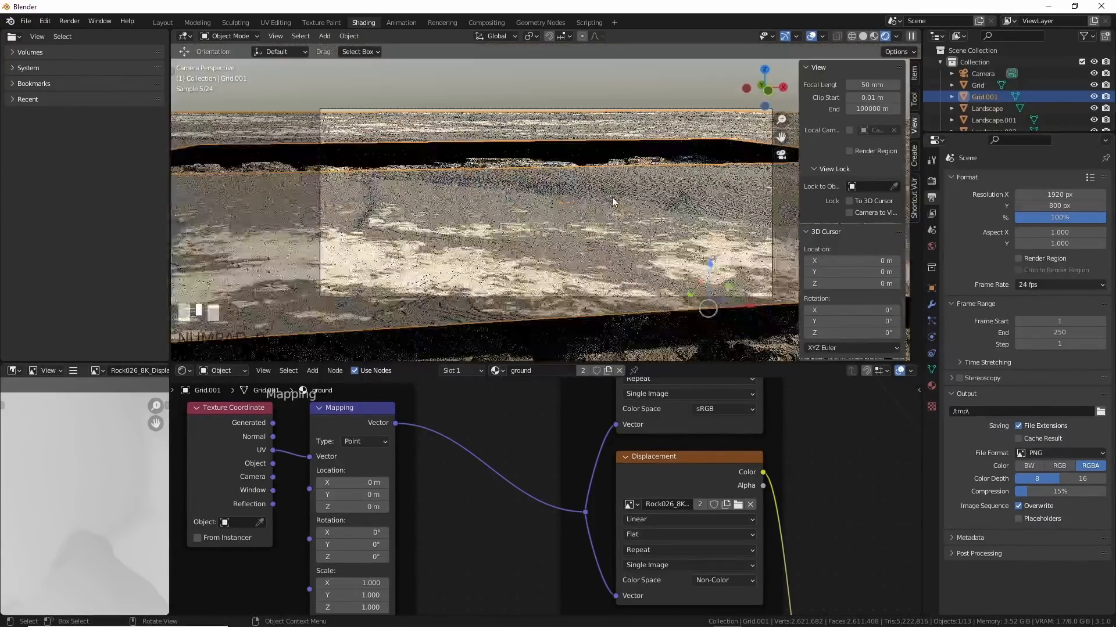
pyautogui.moveTo(442, 279); pyautogui.dragTo(368, 319)
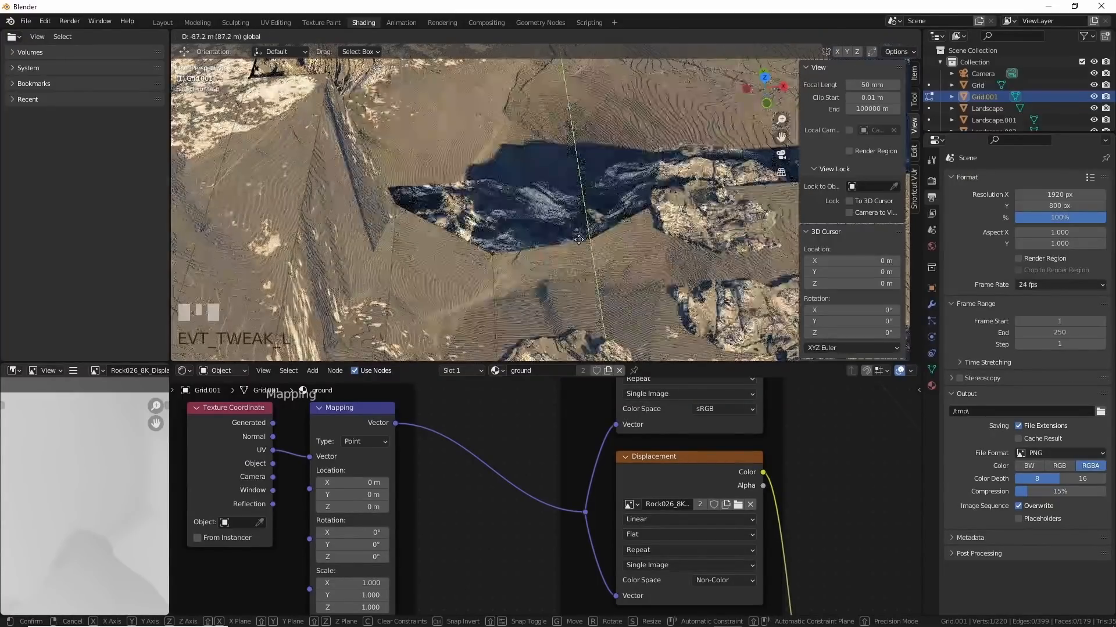
pyautogui.moveTo(578, 239); pyautogui.dragTo(575, 241)
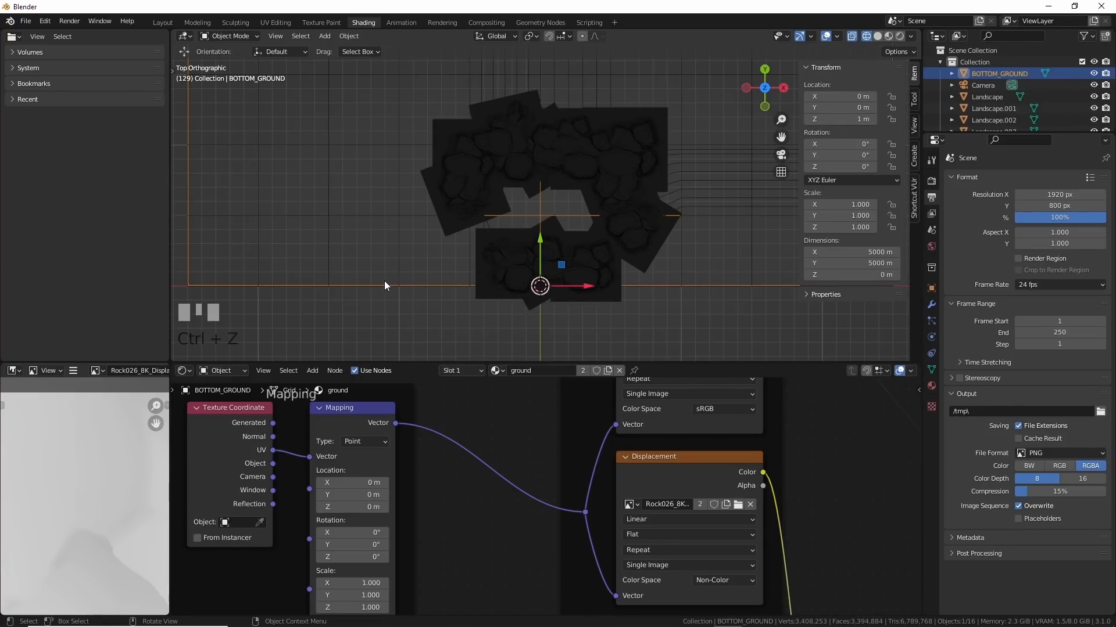
# - Edit BOTTOM_GROUND's mesh, moving a front boundary vertex 395.58 m along Y beneath the landscape blocks
pyautogui.press('Tab')
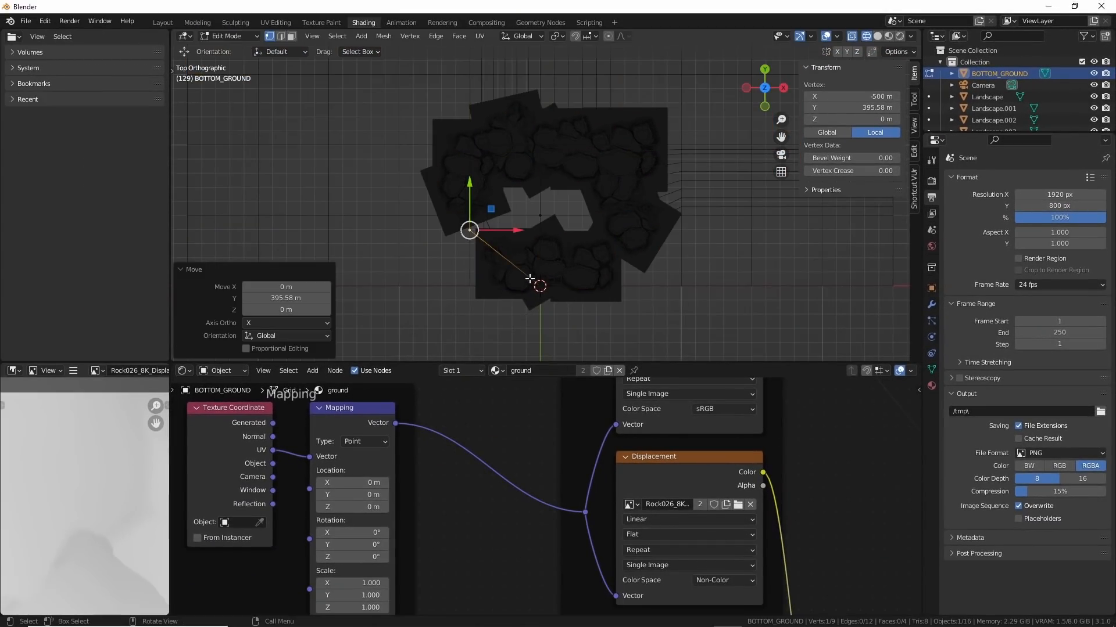
pyautogui.click(530, 279)
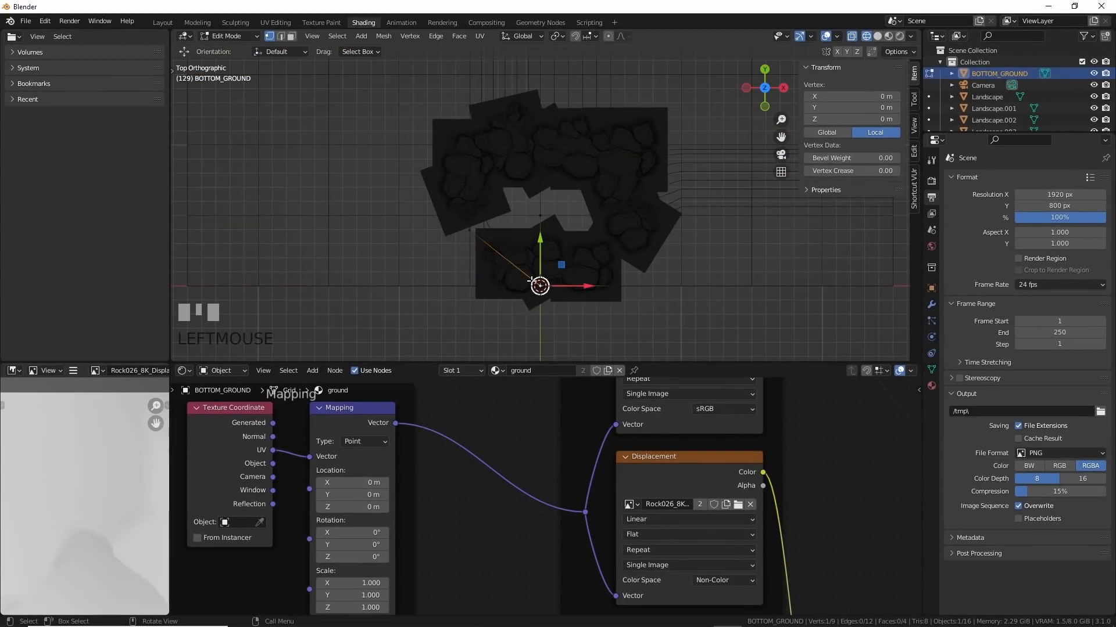
pyautogui.press('Tab')
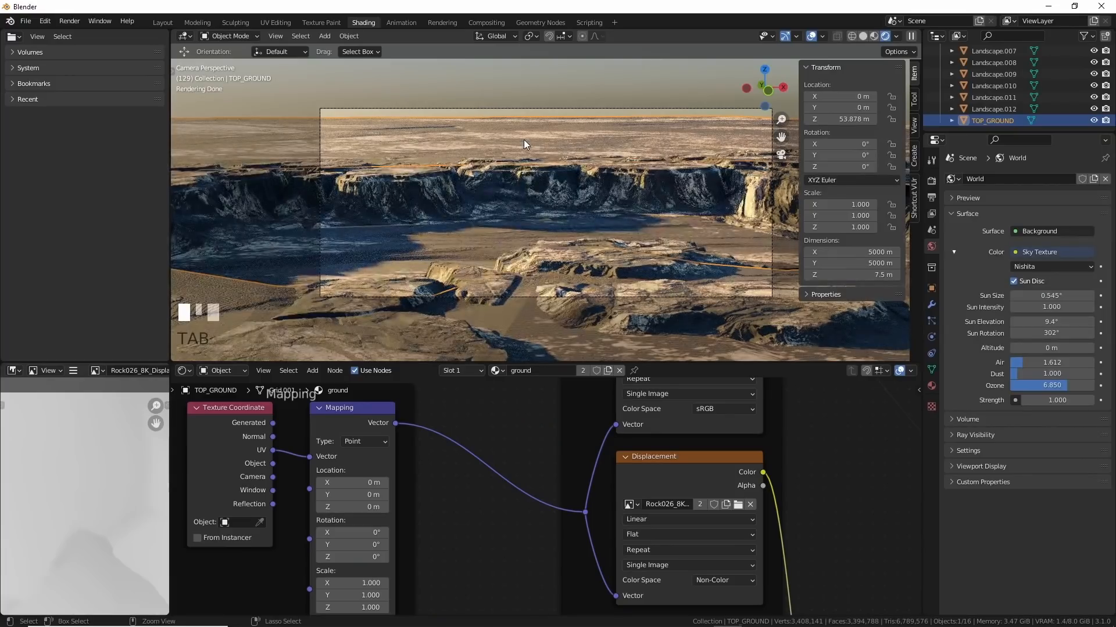
# - Add a level 1 Subdivision modifier to TOP_GROUND and show its modifier settings
pyautogui.hotkey('ctrl', '1')
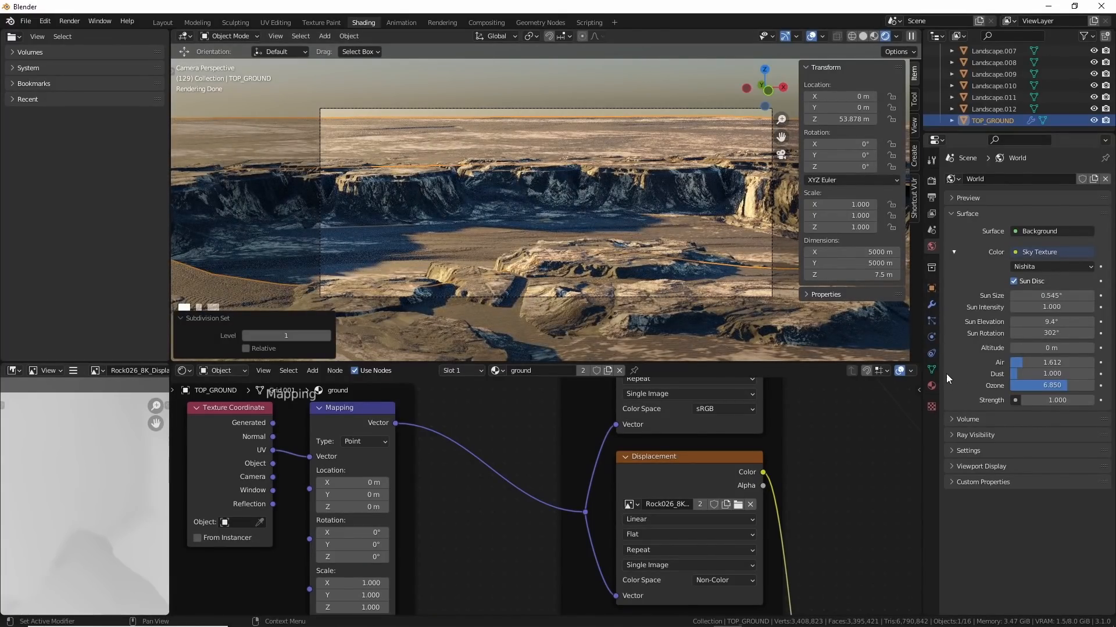
pyautogui.click(931, 306)
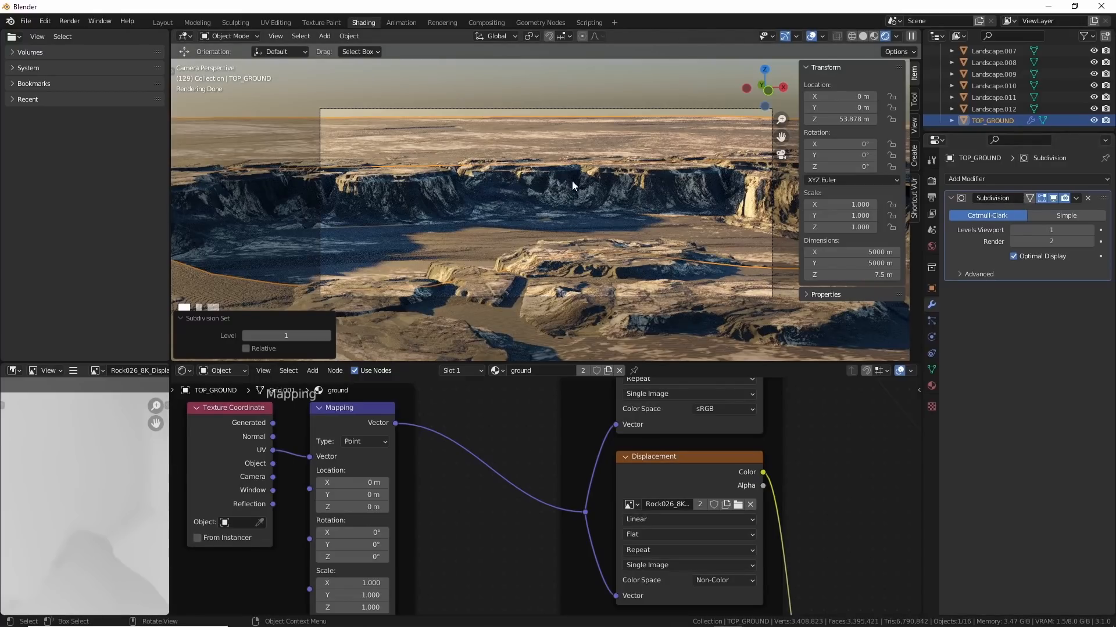
pyautogui.click(584, 85)
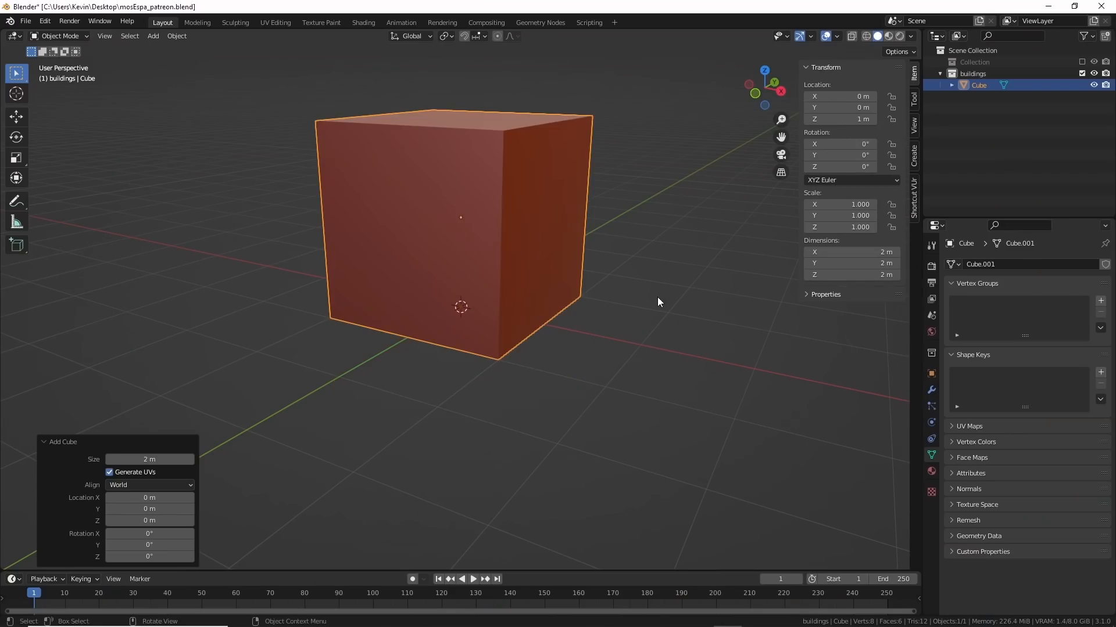
# - Stretch the new cube into a tapered tower by raising its top face to about 4.87 m and scaling the face to 0.710
pyautogui.moveTo(657, 302); pyautogui.dragTo(389, 261, button='middle')
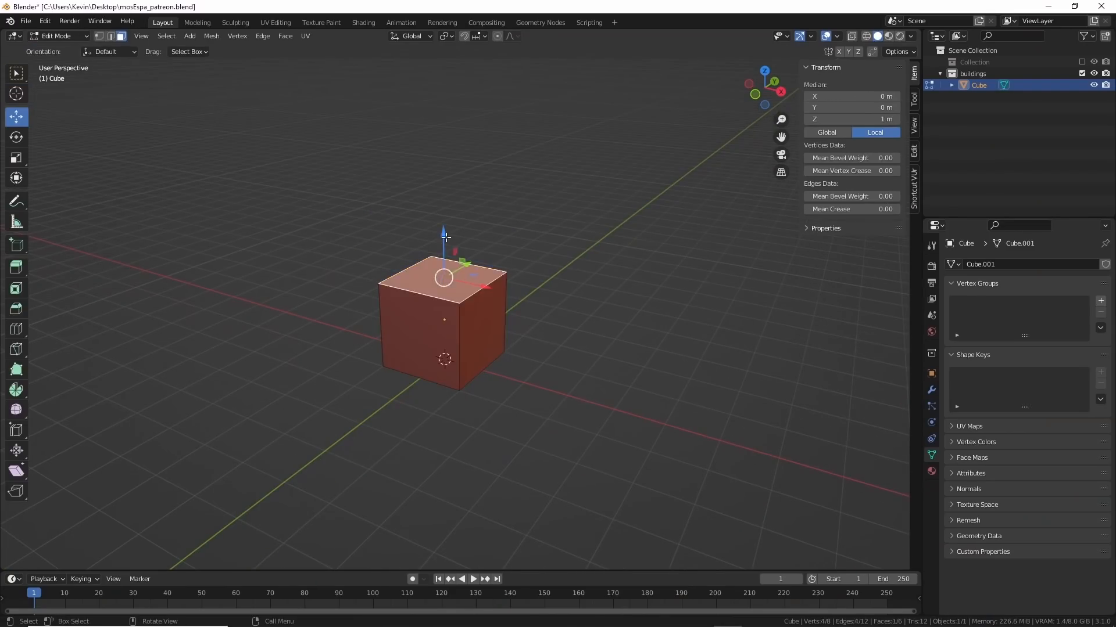
pyautogui.moveTo(443, 250); pyautogui.dragTo(550, 391)
pyautogui.keyDown('shift'); pyautogui.moveTo(551, 391); pyautogui.dragTo(550, 529, button='middle'); pyautogui.keyUp('shift')
pyautogui.click(447, 254)
pyautogui.press('s')
pyautogui.click(514, 354)
# - Add two centred horizontal loop cuts around the tower, one at mid-height and one in the upper half
pyautogui.hotkey('ctrl', 'r')
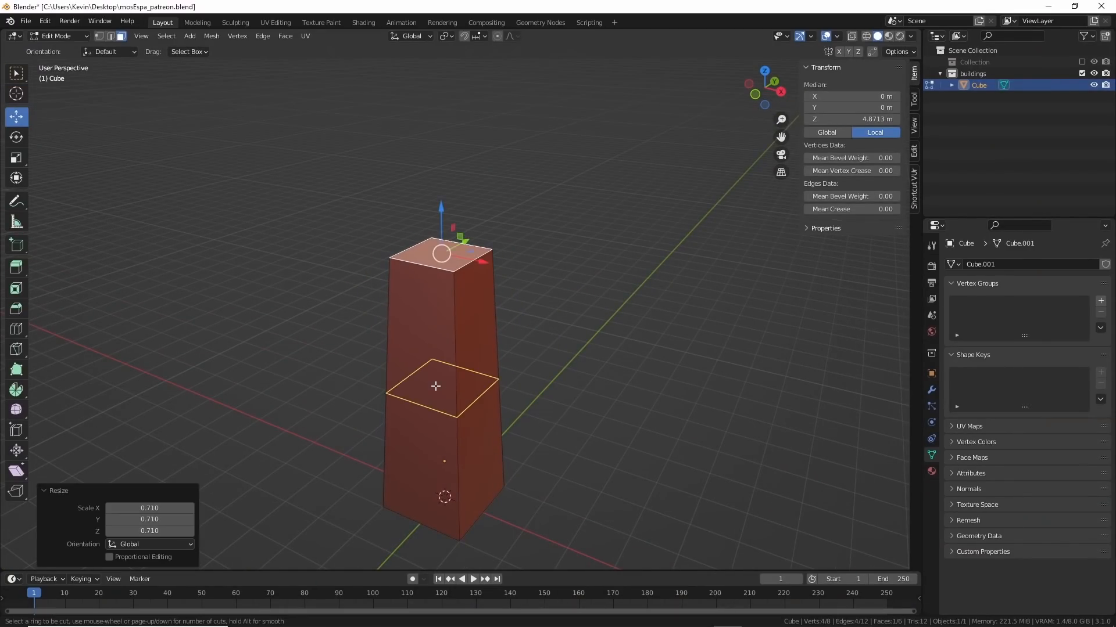
pyautogui.doubleClick(436, 386)
pyautogui.hotkey('ctrl', 'r')
pyautogui.doubleClick(456, 330)
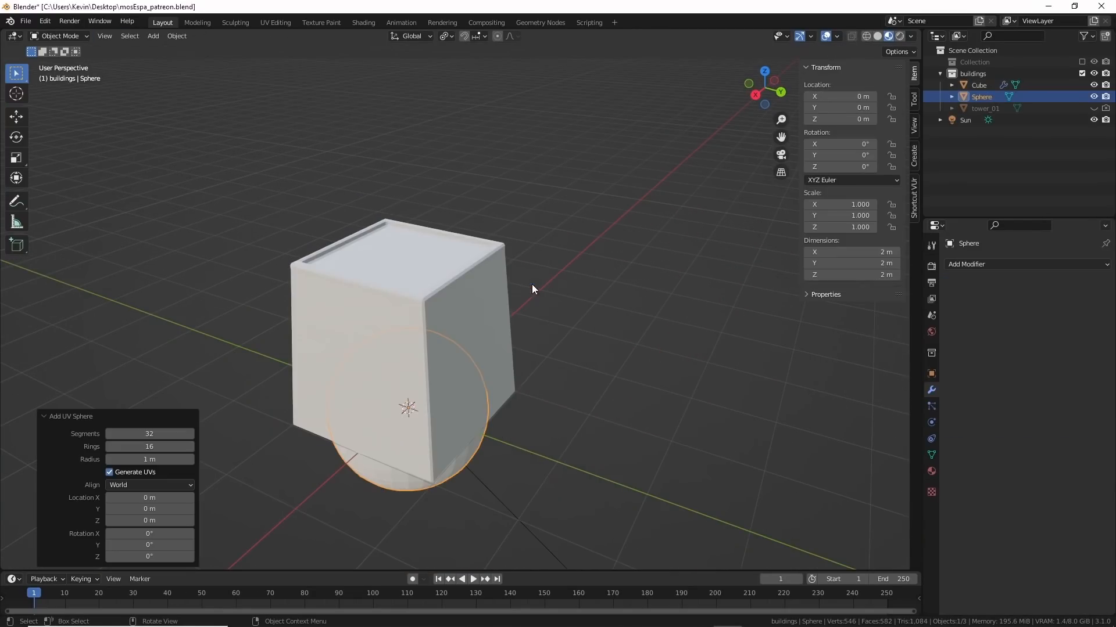
# - Raise the UV sphere to the top of the block building and scale it to form a dome
pyautogui.hotkey('shift', 'space')
pyautogui.press('g')
pyautogui.moveTo(408, 361); pyautogui.dragTo(405, 239)
pyautogui.press('s')
pyautogui.moveTo(455, 347)
pyautogui.mouseDown(button='middle')
pyautogui.moveTo(443, 403)
pyautogui.moveTo(436, 346)
pyautogui.mouseUp(button='middle')
pyautogui.hotkey('shift', 'space')
pyautogui.press('r')
pyautogui.hotkey('shift', 'space')
pyautogui.press('s')
pyautogui.moveTo(393, 256); pyautogui.dragTo(391, 270)
pyautogui.hotkey('shift', 'space')
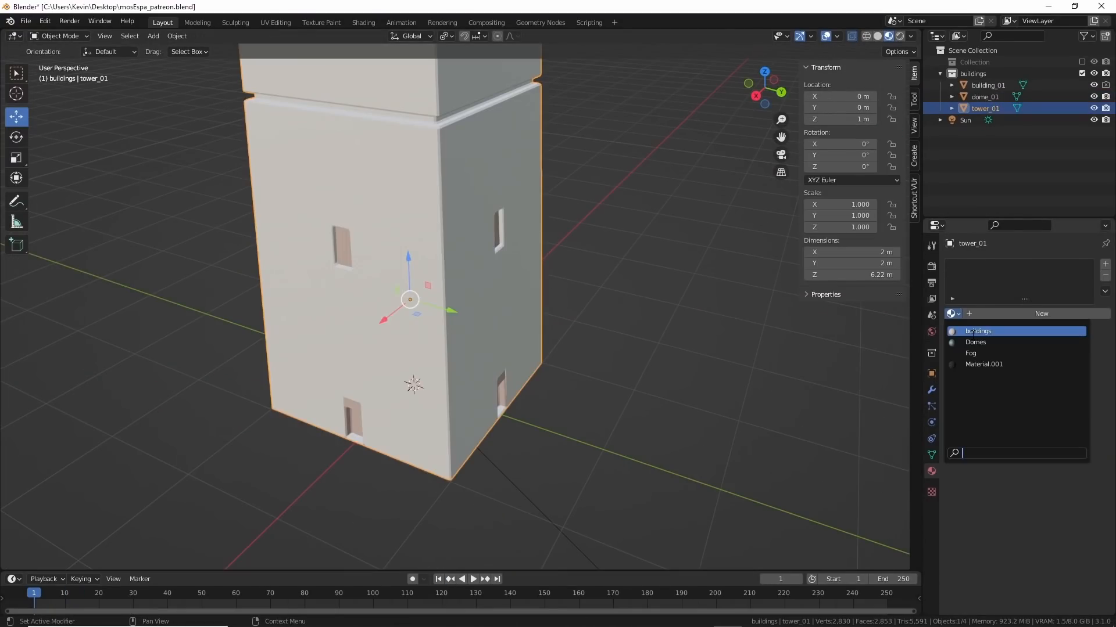
# - Apply the existing buildings material to tower_01
pyautogui.click(973, 332)
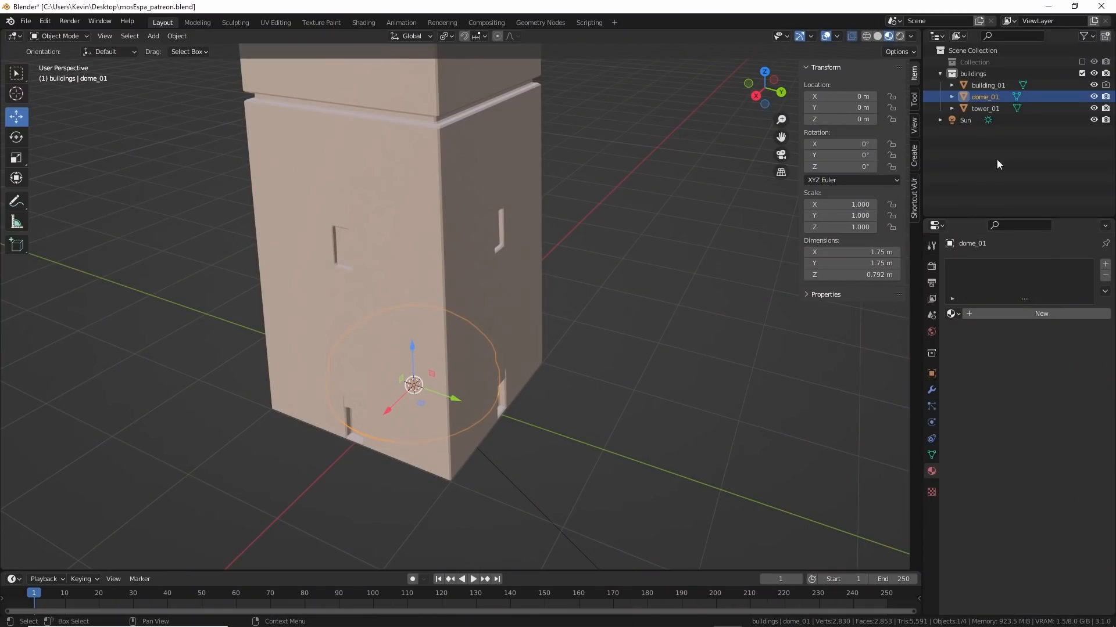
# - Isolate dome_01 and add a second material slot with the Domes material for its curved cap
pyautogui.keyDown('ctrl'); pyautogui.click(1094, 97); pyautogui.keyUp('ctrl')
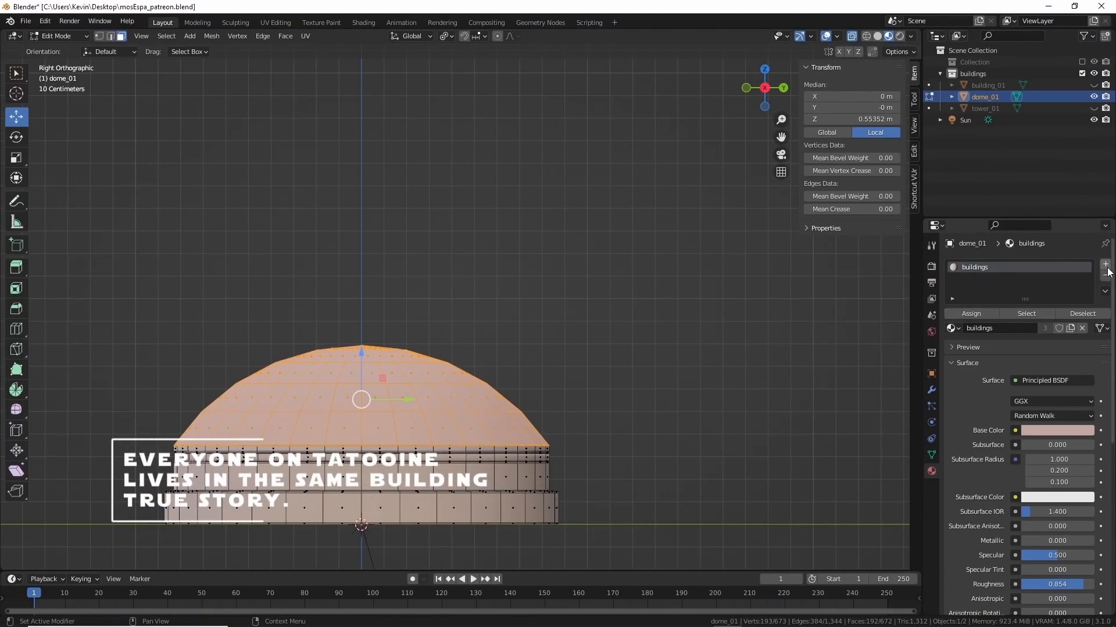
pyautogui.click(1106, 265)
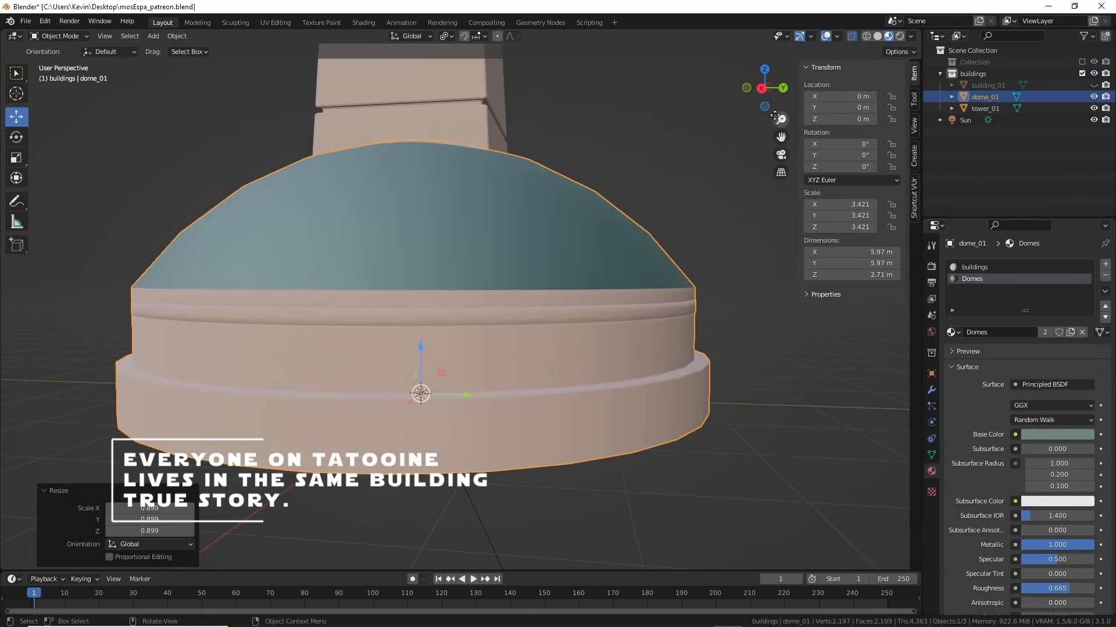
pyautogui.click(767, 82)
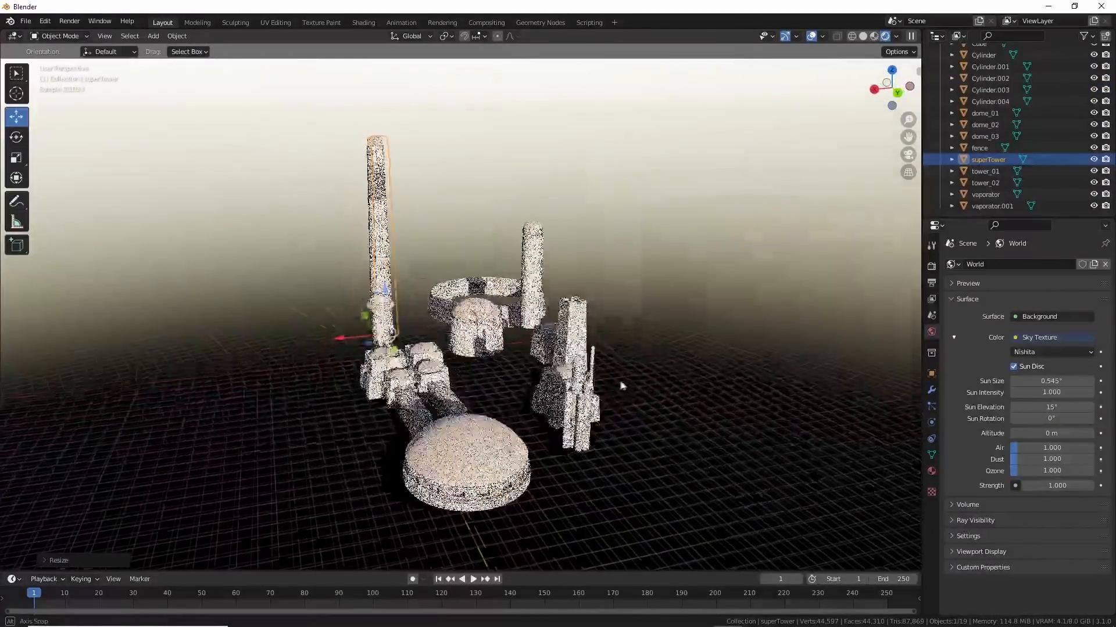
pyautogui.moveTo(595, 381)
pyautogui.mouseDown(button='middle')
pyautogui.moveTo(659, 392)
pyautogui.moveTo(698, 379)
pyautogui.moveTo(695, 357)
pyautogui.moveTo(689, 424)
pyautogui.mouseUp(button='middle')
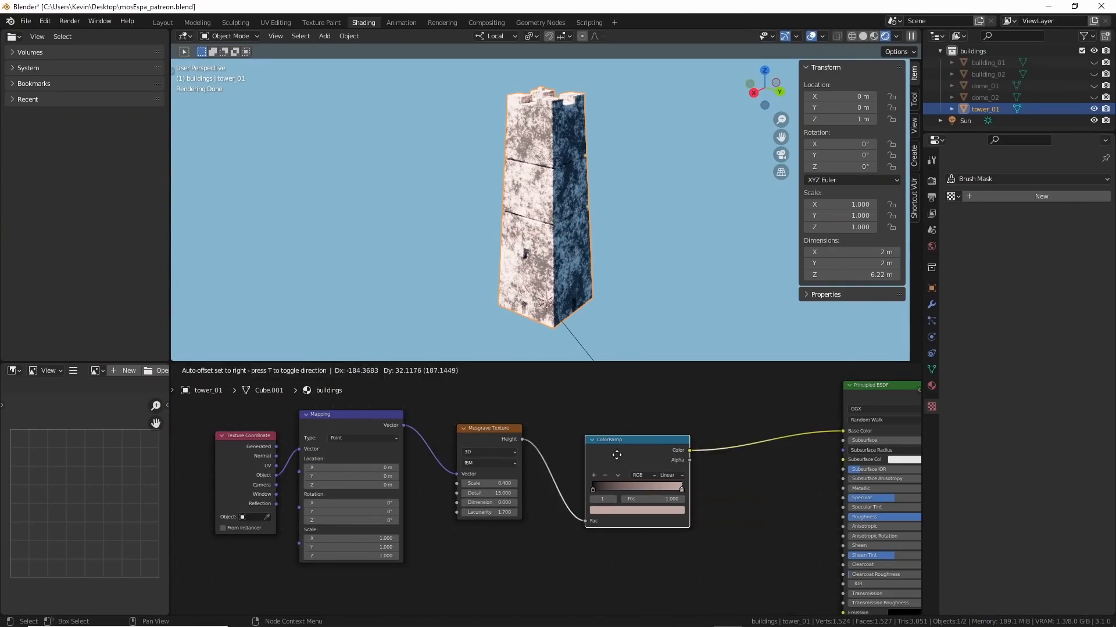
# - Insert a MixRGB node after the ColorRamp in the buildings material and adjust its factor and color
pyautogui.hotkey('shift', 'a')
pyautogui.moveTo(691, 448)
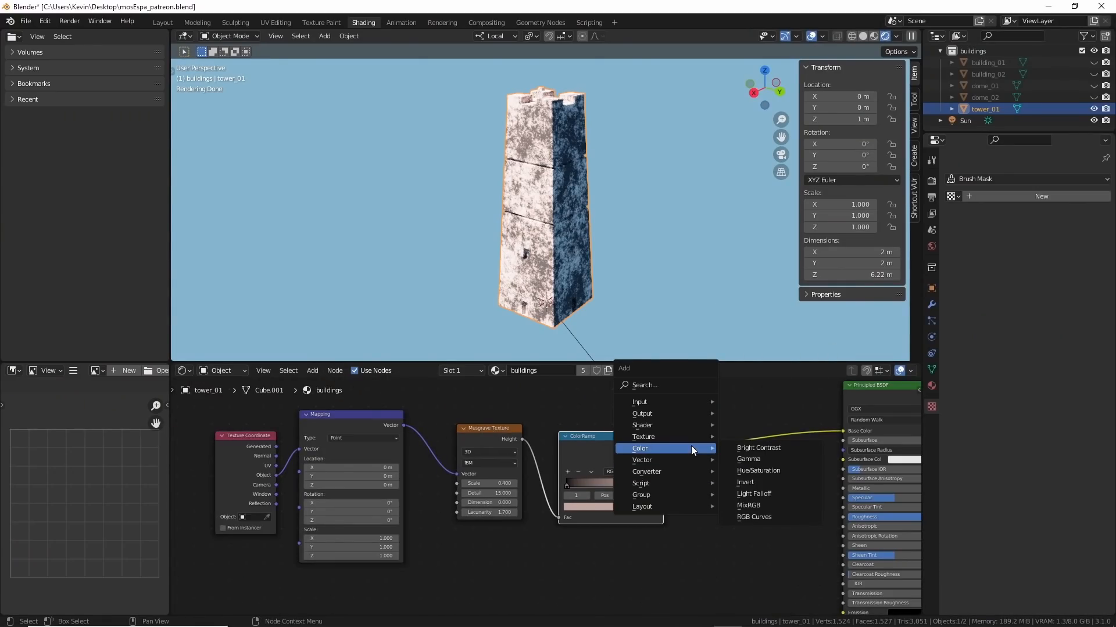
pyautogui.click(750, 504)
pyautogui.click(729, 431)
pyautogui.scroll(3, 725, 477)
pyautogui.moveTo(784, 477); pyautogui.dragTo(775, 478)
pyautogui.click(803, 512)
pyautogui.moveTo(835, 370); pyautogui.dragTo(852, 364)
pyautogui.moveTo(777, 478); pyautogui.dragTo(788, 478)
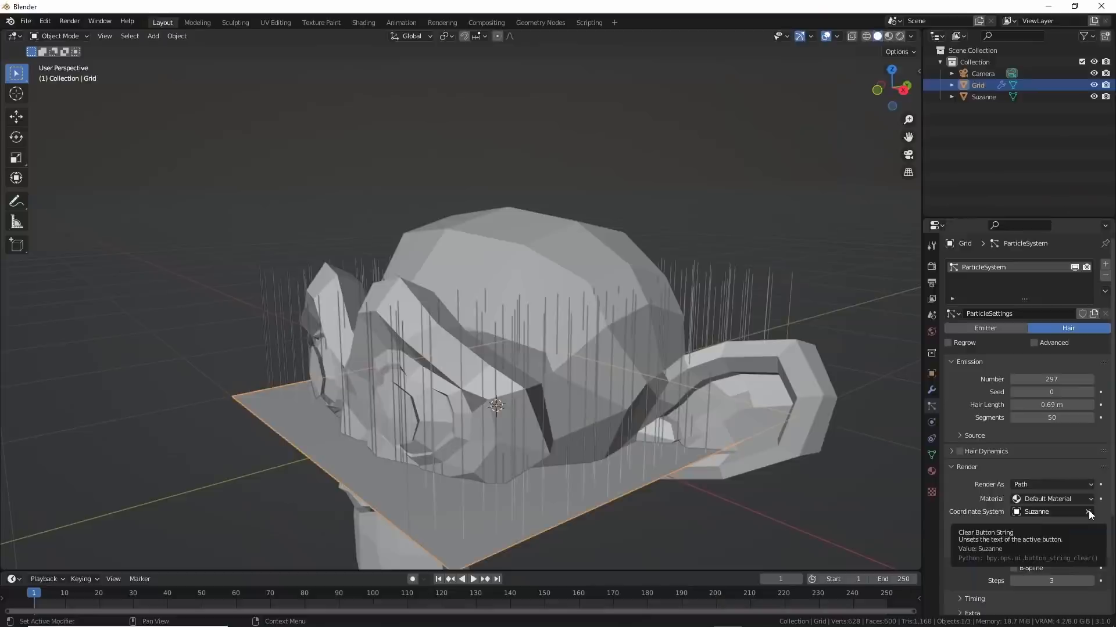
# - Render the grid's hair particles as instances of the Suzanne object and increase their scale
pyautogui.click(1040, 525)
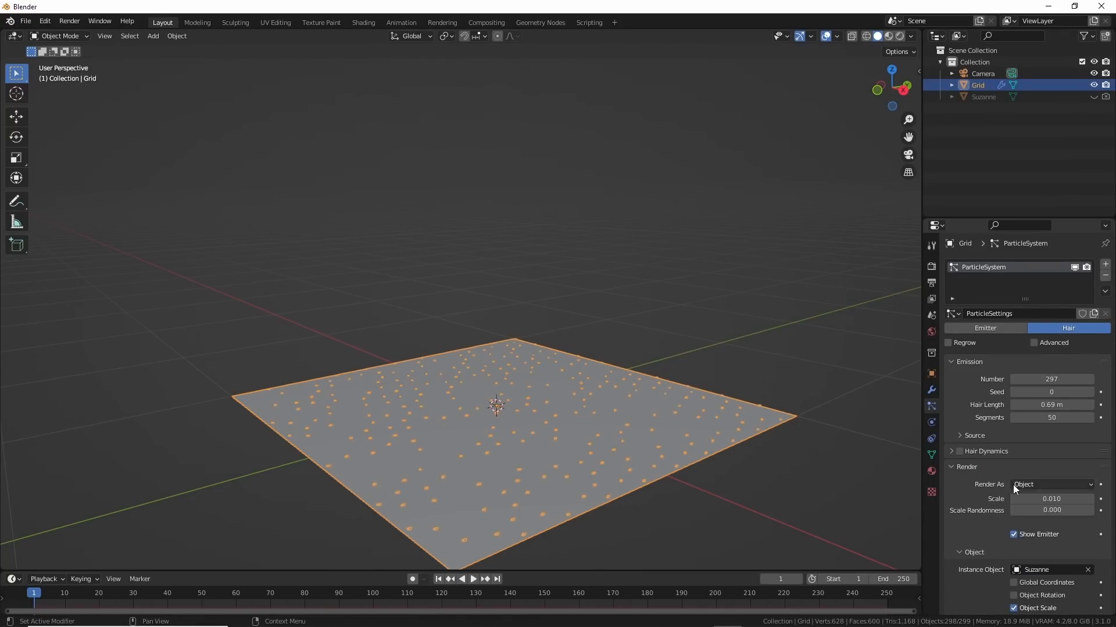
pyautogui.moveTo(1040, 499); pyautogui.dragTo(1075, 498)
pyautogui.scroll(-2, 991, 487)
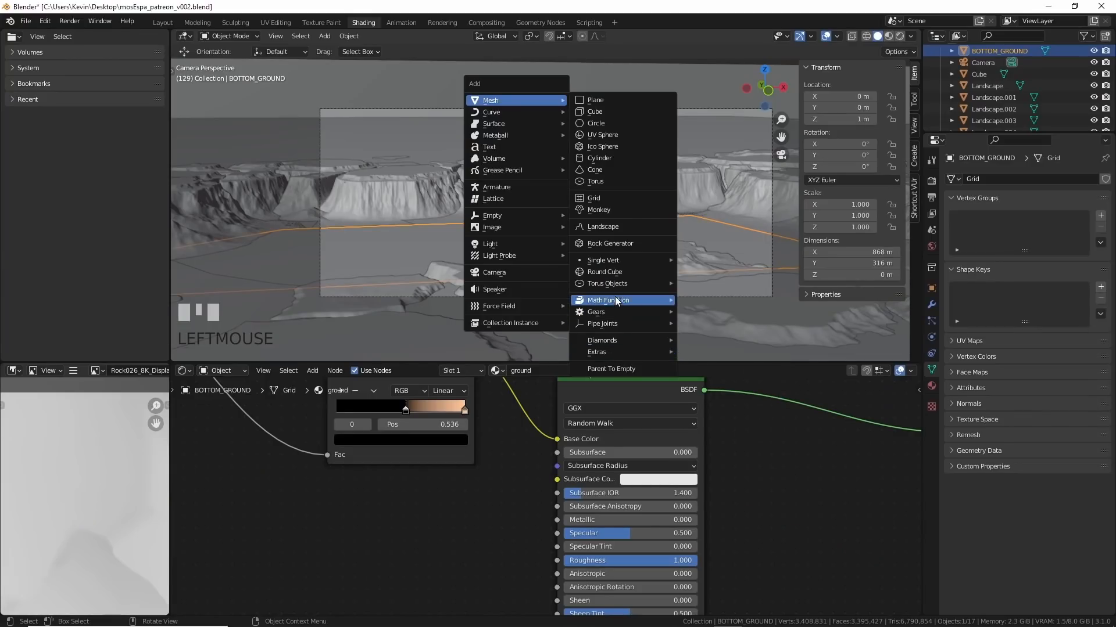
# - Add a single-vertex mesh object and rename it geonodes
pyautogui.moveTo(617, 261)
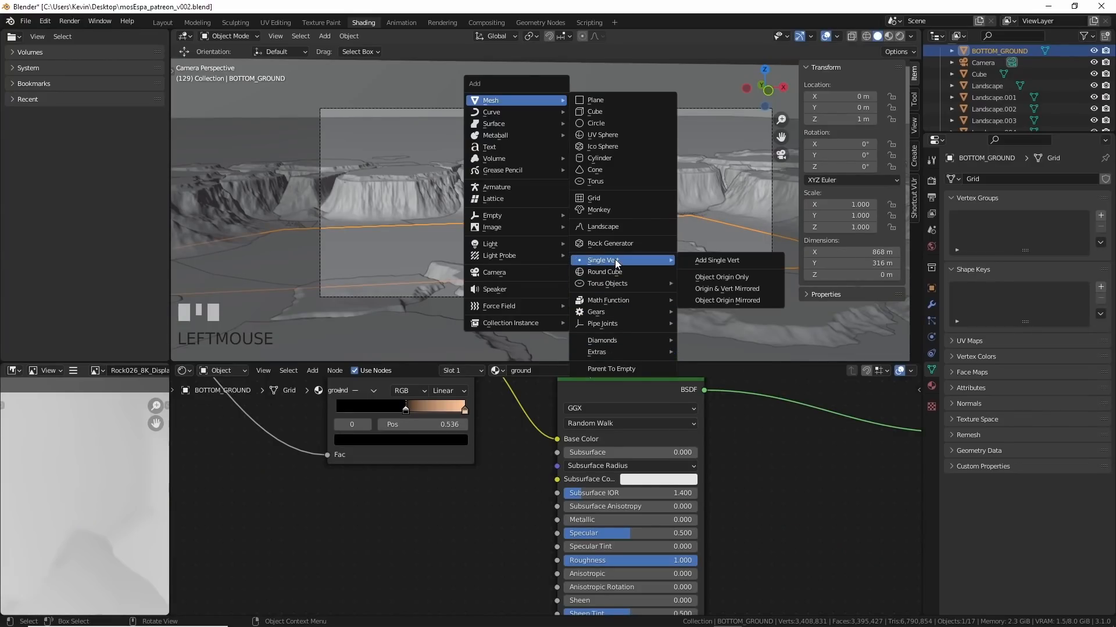
pyautogui.click(701, 263)
pyautogui.write('d')
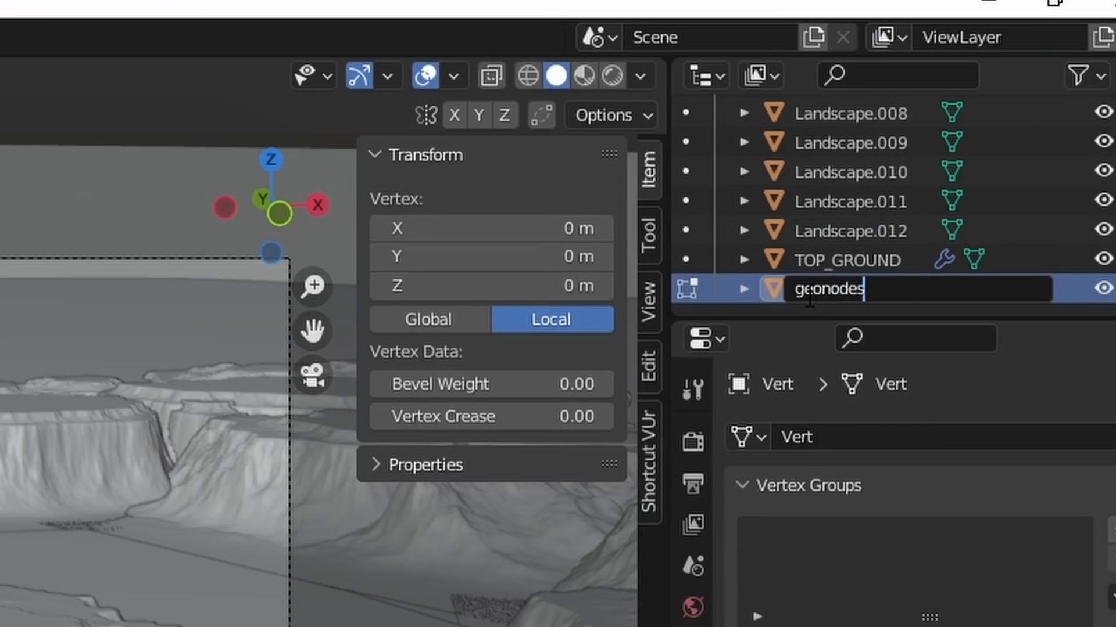
pyautogui.write('es')
pyautogui.press('Return')
# - Bring the buildings collection into the geonodes node tree as a Collection Info node, viewing the scene through the camera
pyautogui.scroll(6, 807, 293)
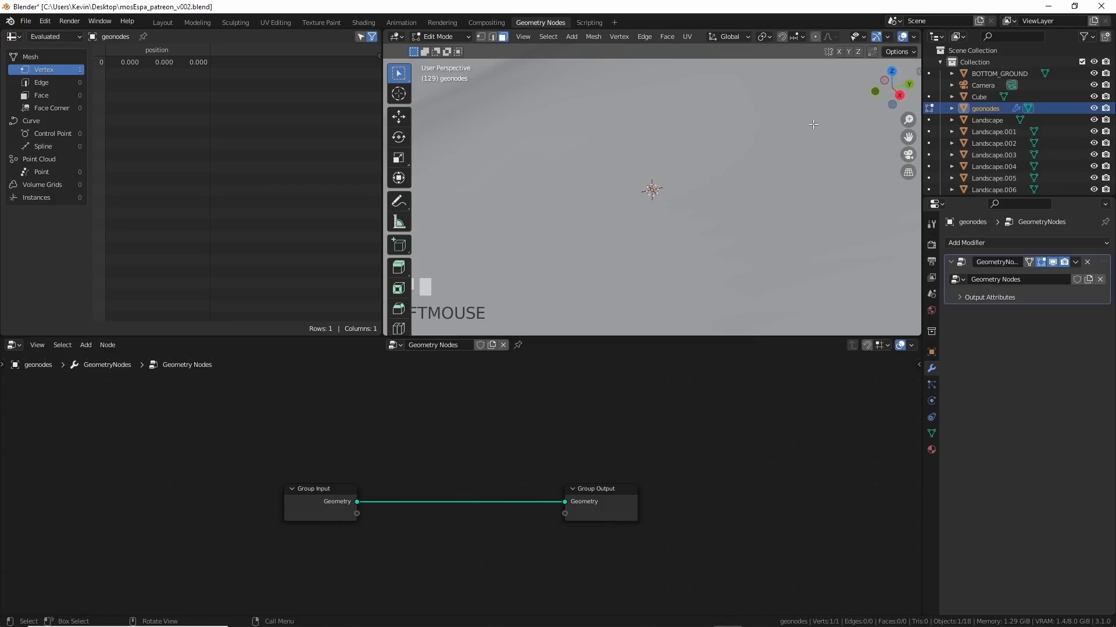
pyautogui.press('KP_0')
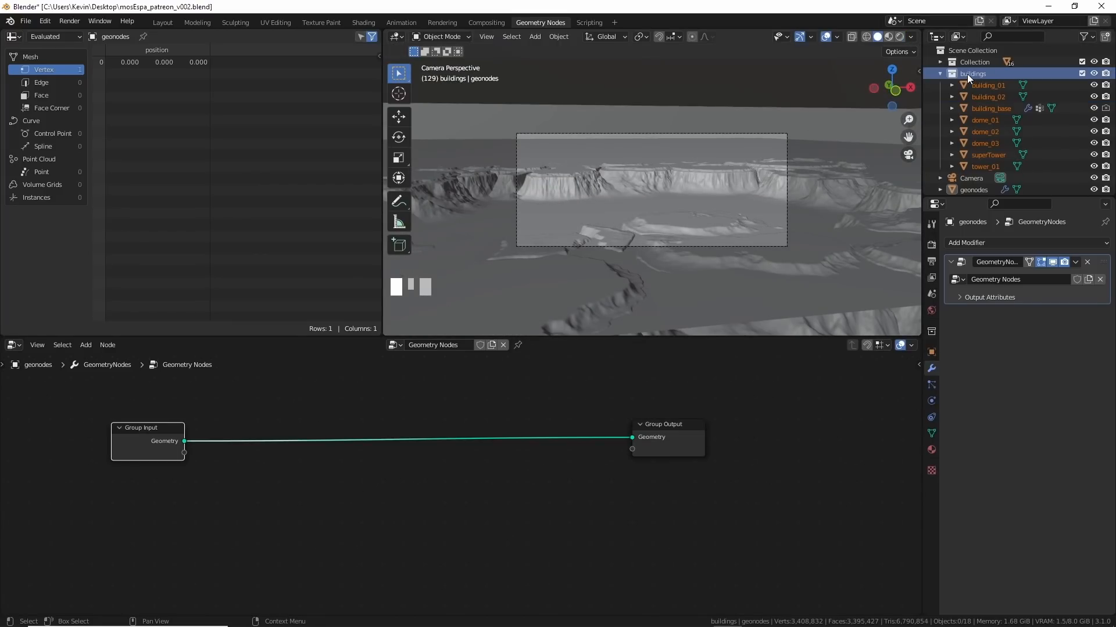
pyautogui.moveTo(966, 74); pyautogui.dragTo(300, 528)
pyautogui.click(939, 75)
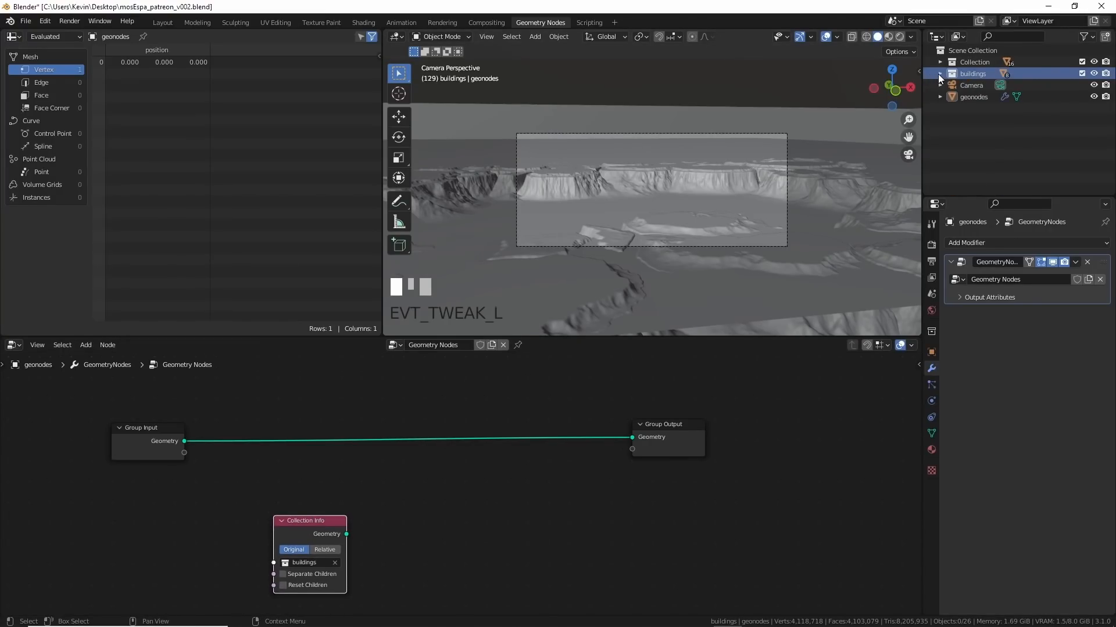
# - Bring BOTTOM_GROUND into the node tree as an Object Info node and feed its geometry to the Group Output
pyautogui.click(973, 97)
pyautogui.moveTo(952, 76); pyautogui.dragTo(226, 437)
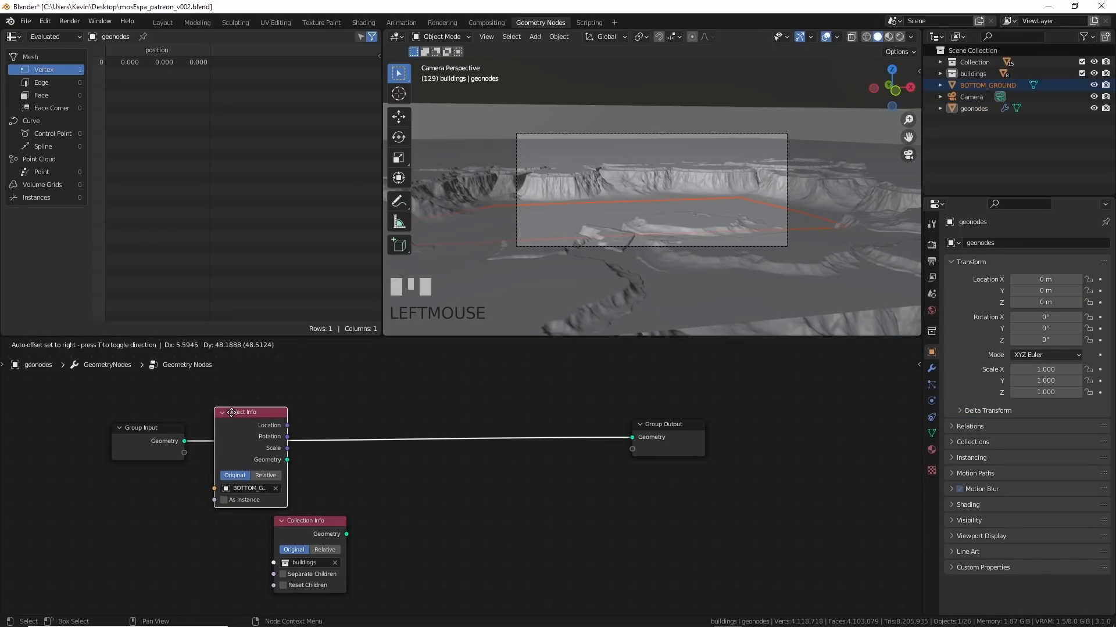
pyautogui.click(231, 413)
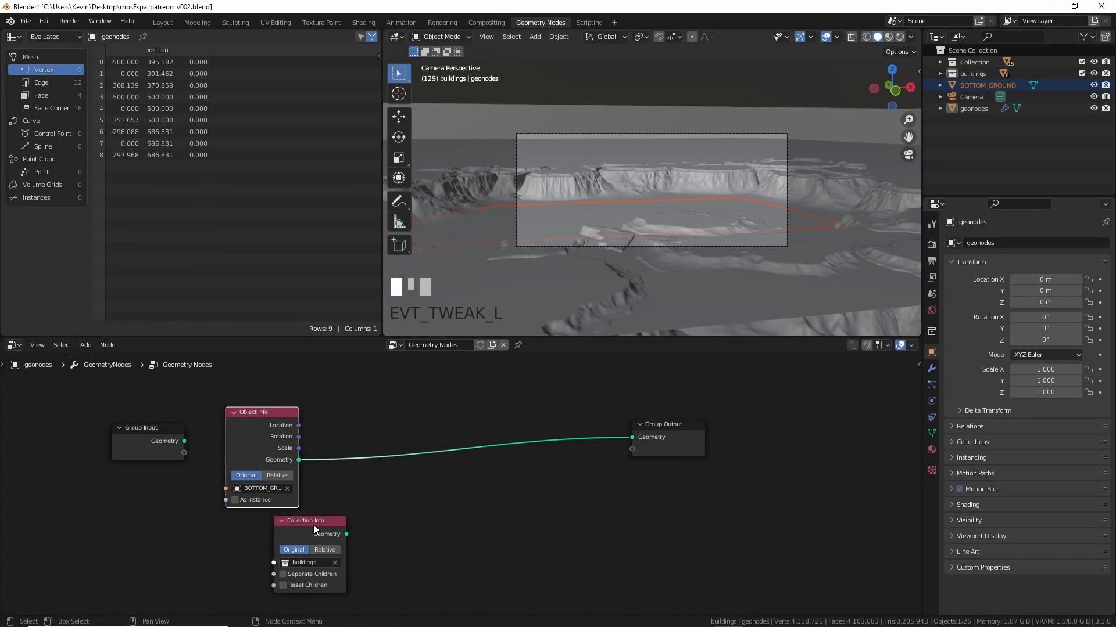
# - Insert a Distribute Points on Faces node after the BOTTOM_GROUND Object Info node and set its density to 0.05
pyautogui.hotkey('shift', 'a')
pyautogui.moveTo(313, 528)
pyautogui.click(442, 527)
pyautogui.click(424, 433)
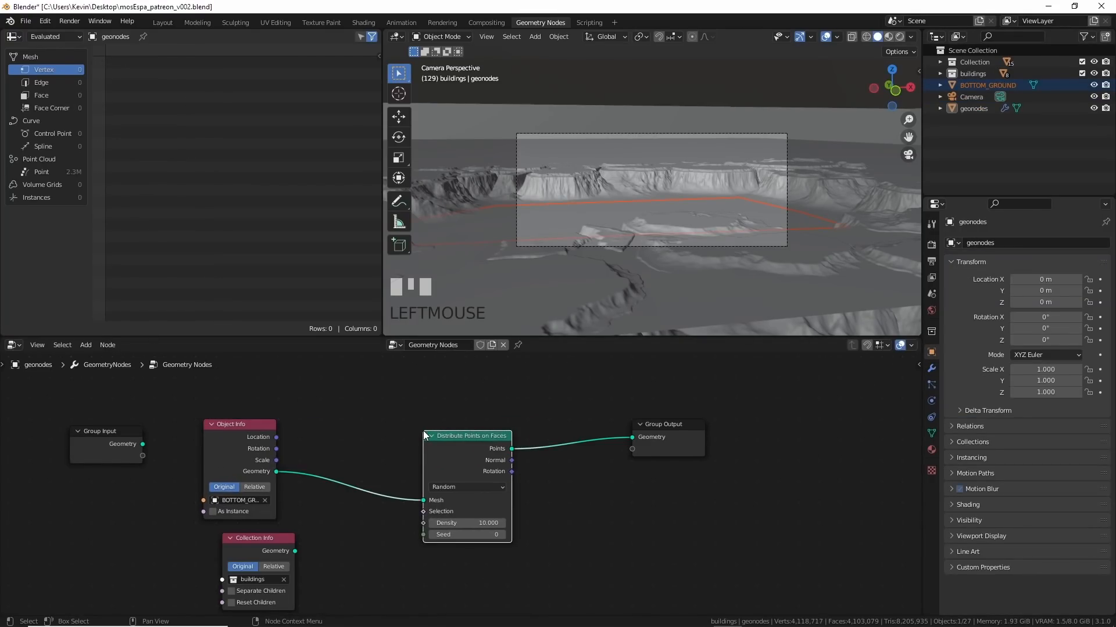
pyautogui.click(478, 530)
pyautogui.write('.0')
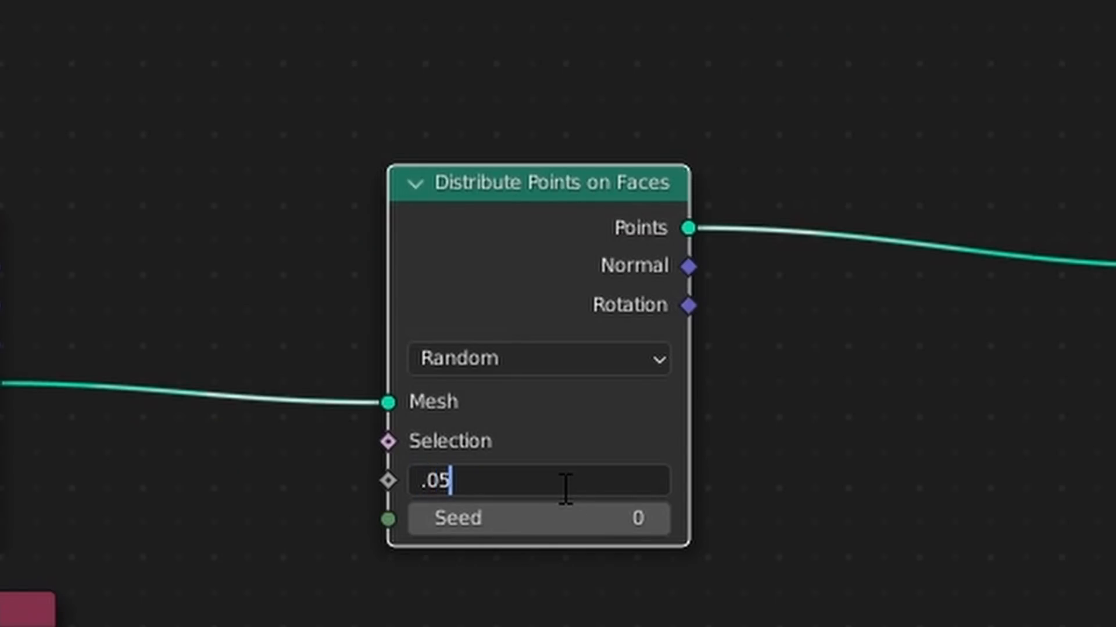
pyautogui.write('5')
pyautogui.press('Return')
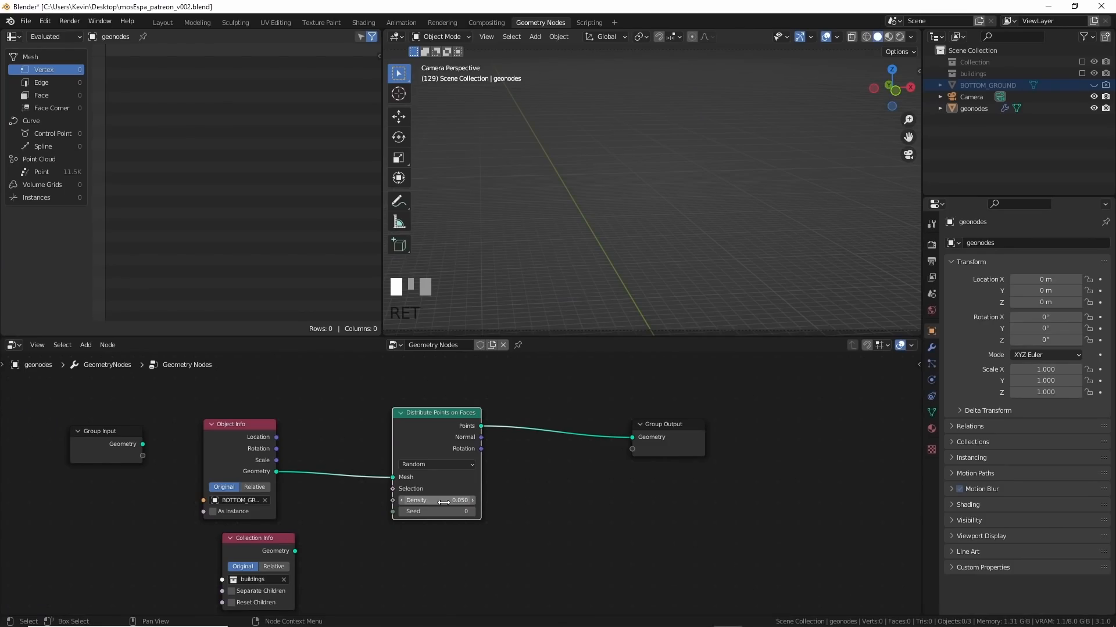
# - Instance the buildings collection on the distributed points with an Instance on Points node, using the collection's separate children
pyautogui.moveTo(433, 437); pyautogui.dragTo(356, 441)
pyautogui.hotkey('shift', 'a')
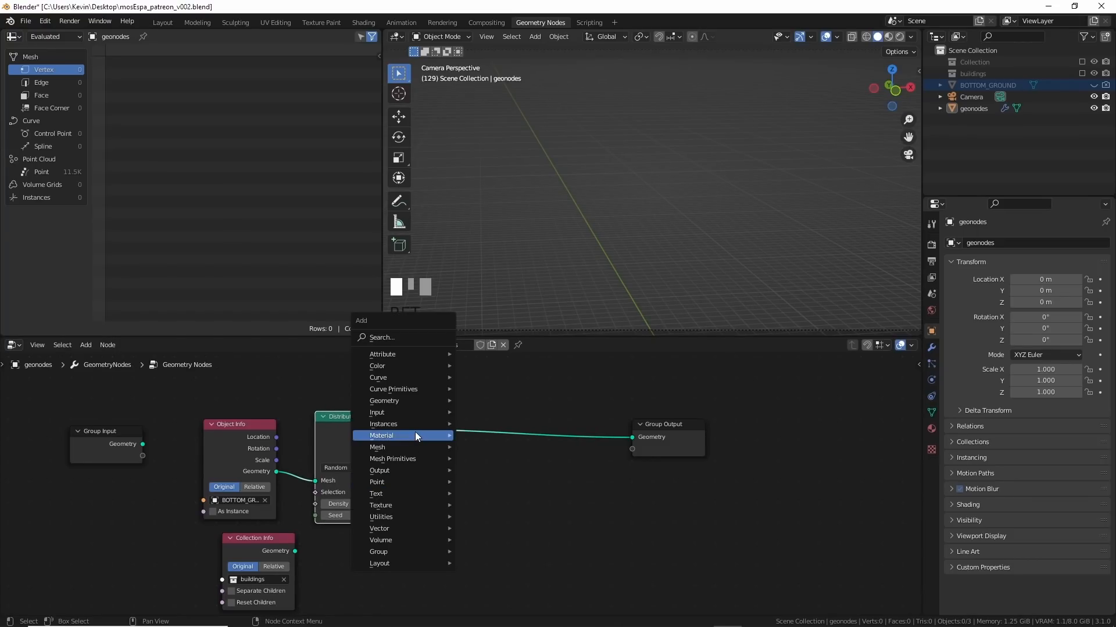
pyautogui.moveTo(414, 424)
pyautogui.click(493, 425)
pyautogui.click(493, 428)
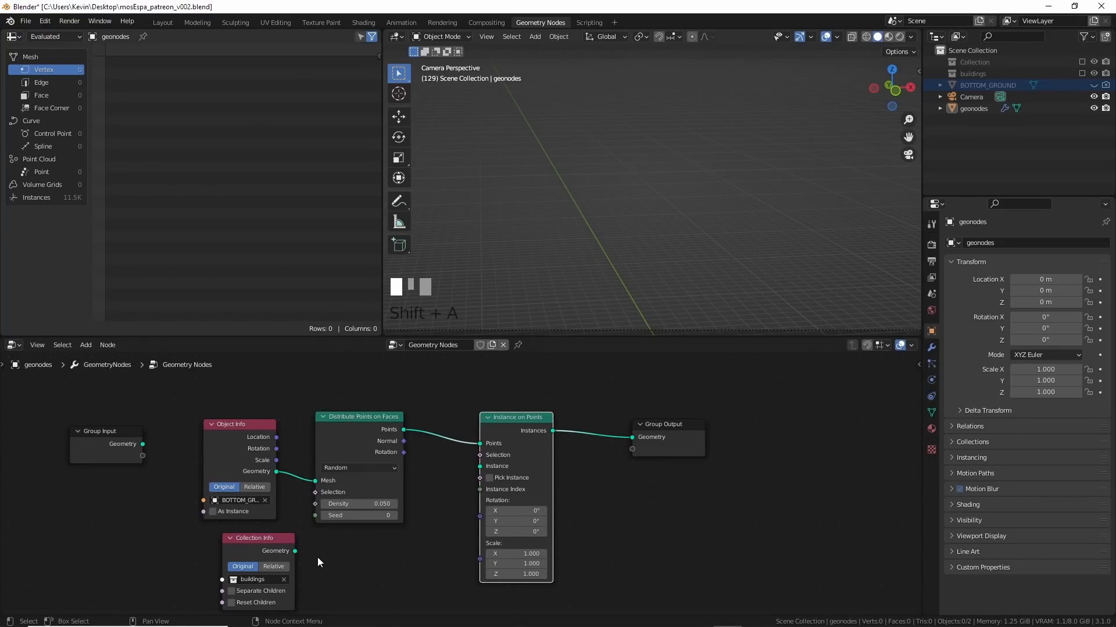
pyautogui.moveTo(295, 551); pyautogui.dragTo(476, 468)
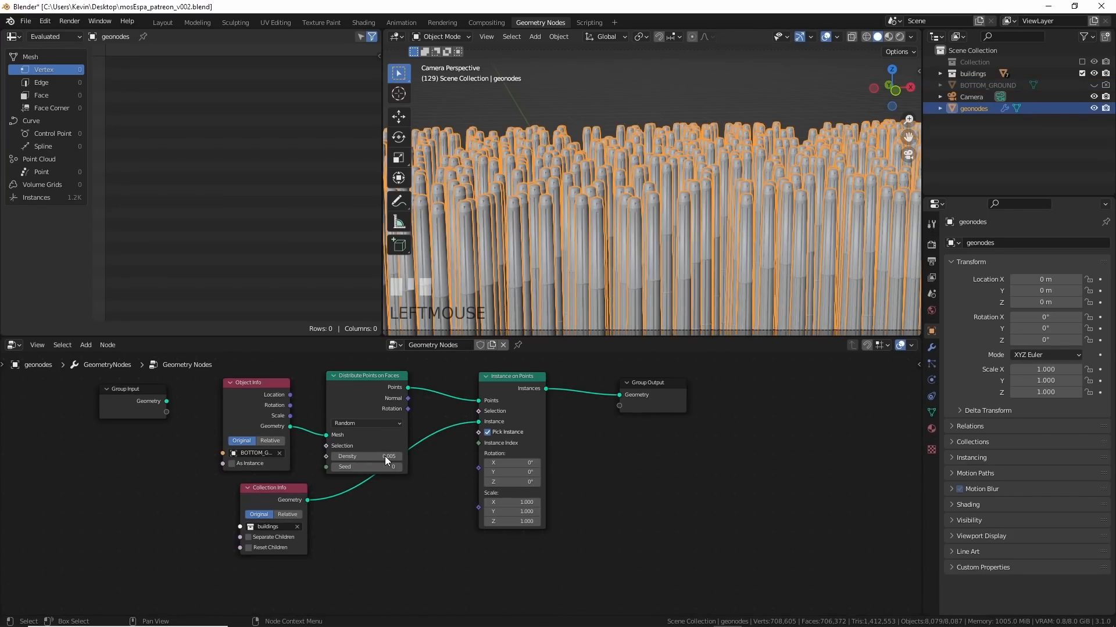
pyautogui.click(248, 537)
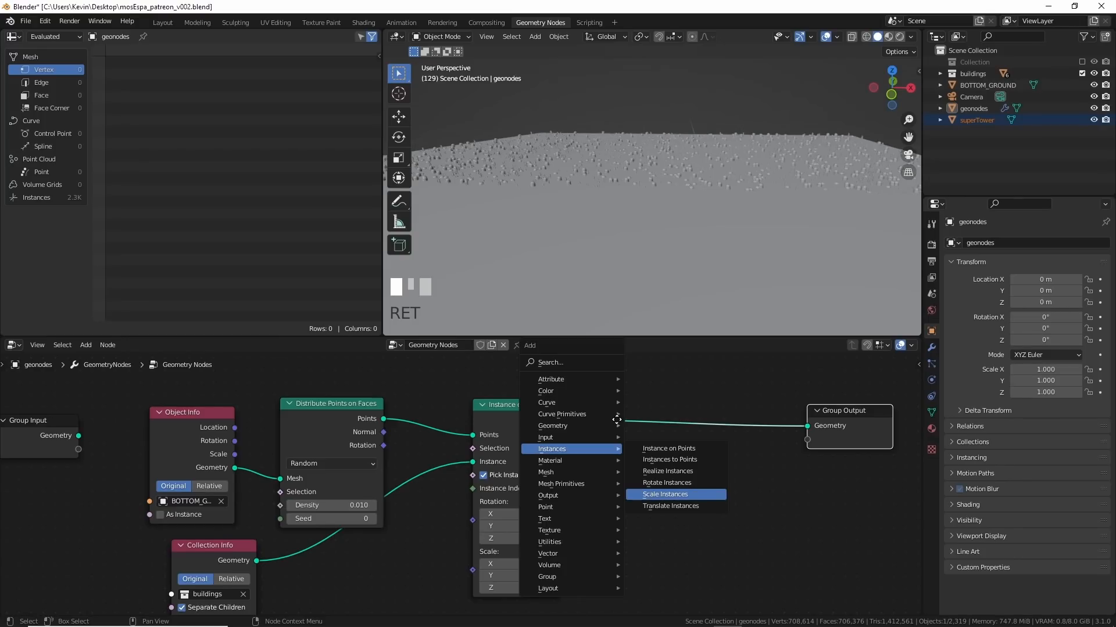
# - Add a Random Value node and connect it to the scale input of the Scale Instances node
pyautogui.press('Return')
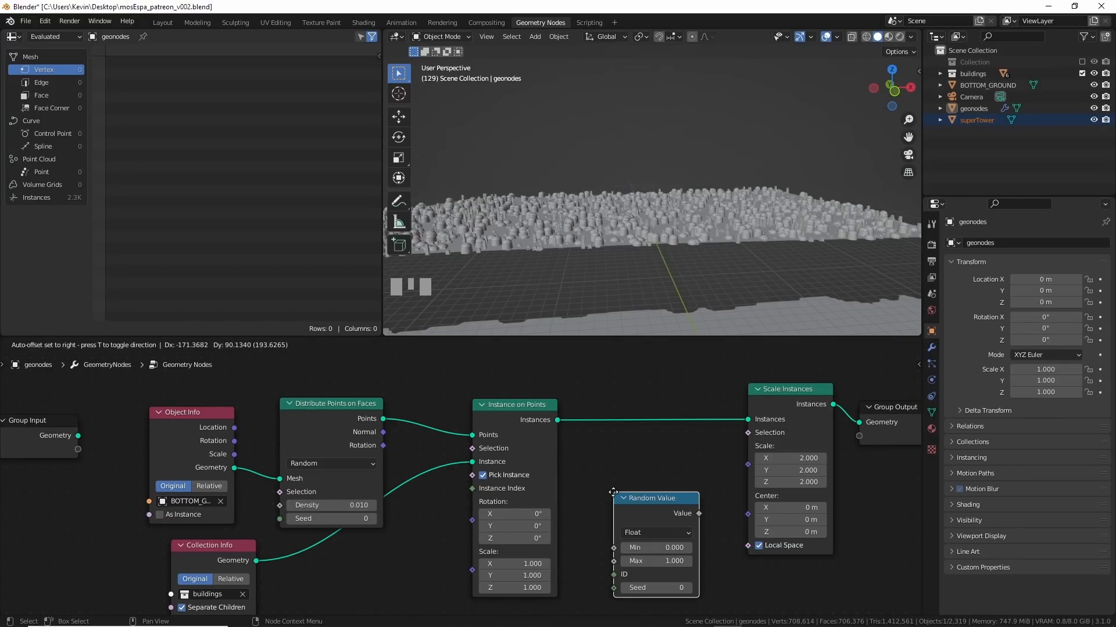
pyautogui.click(613, 493)
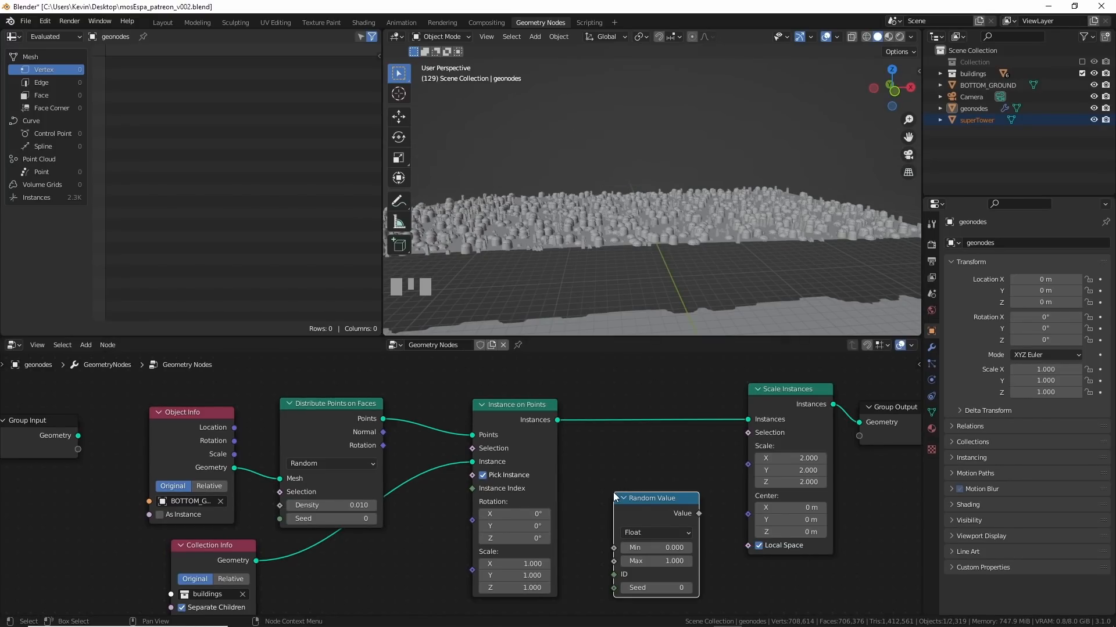
pyautogui.moveTo(698, 514); pyautogui.dragTo(742, 466)
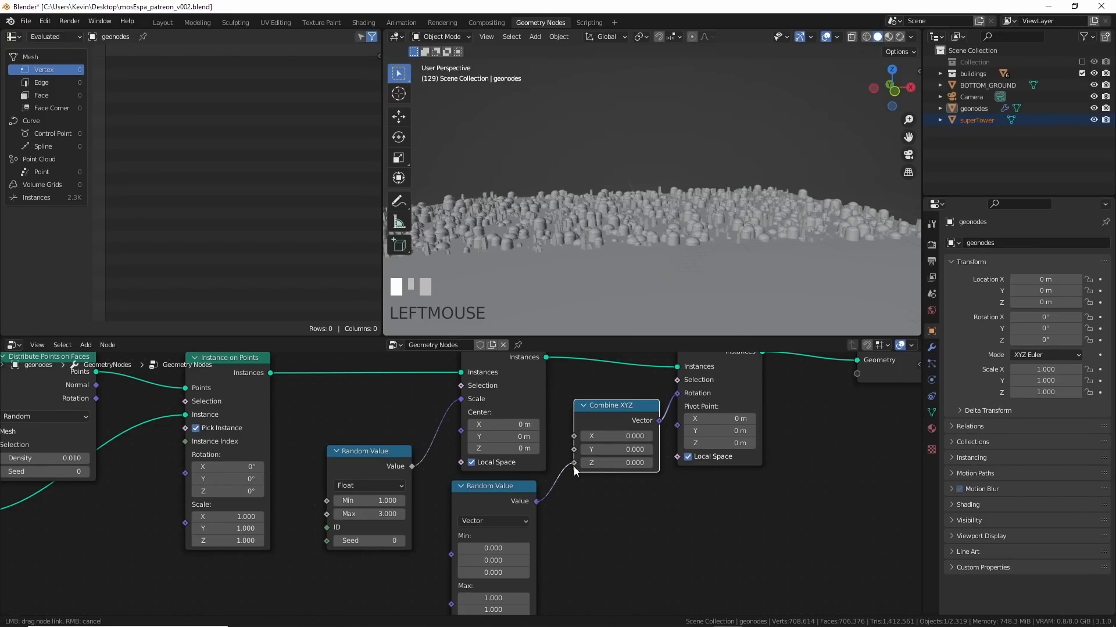
# - Connect the vector Random Value to the Z input of Combine XYZ and set its maximum to 0, 0, 180
pyautogui.moveTo(574, 466); pyautogui.dragTo(574, 466)
pyautogui.moveTo(588, 507); pyautogui.dragTo(663, 470, button='middle')
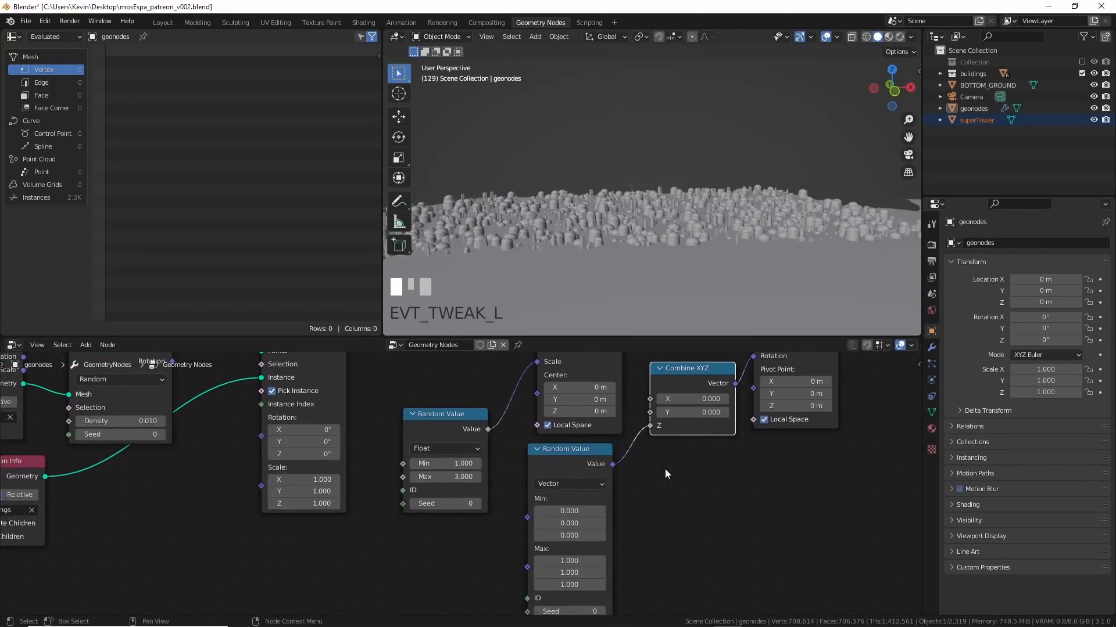
pyautogui.moveTo(562, 561); pyautogui.dragTo(562, 573)
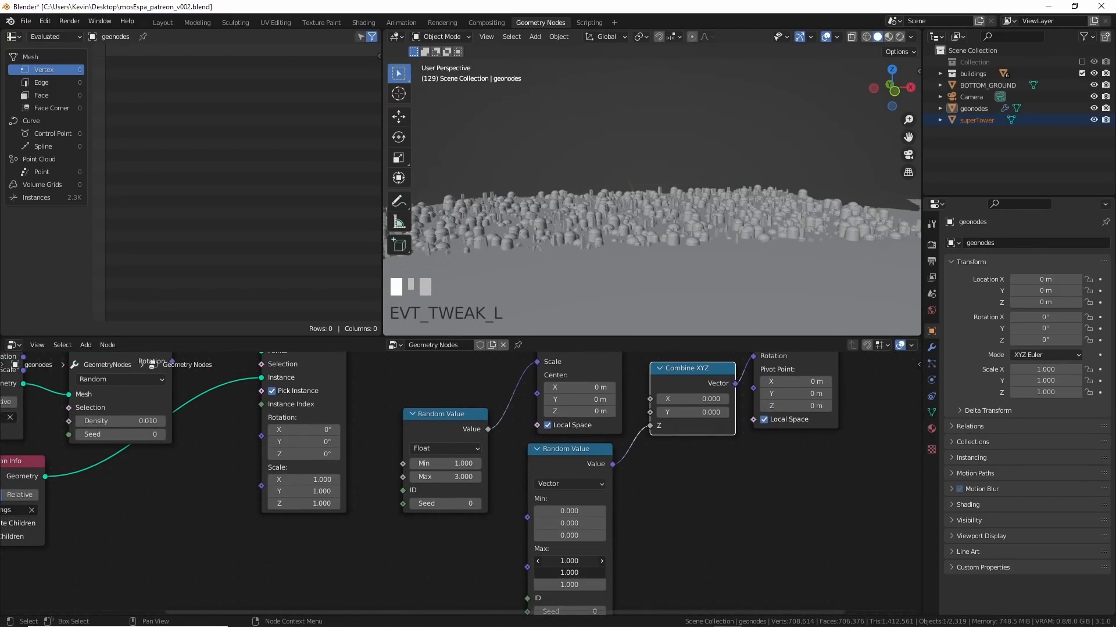
pyautogui.write('0')
pyautogui.press('Return')
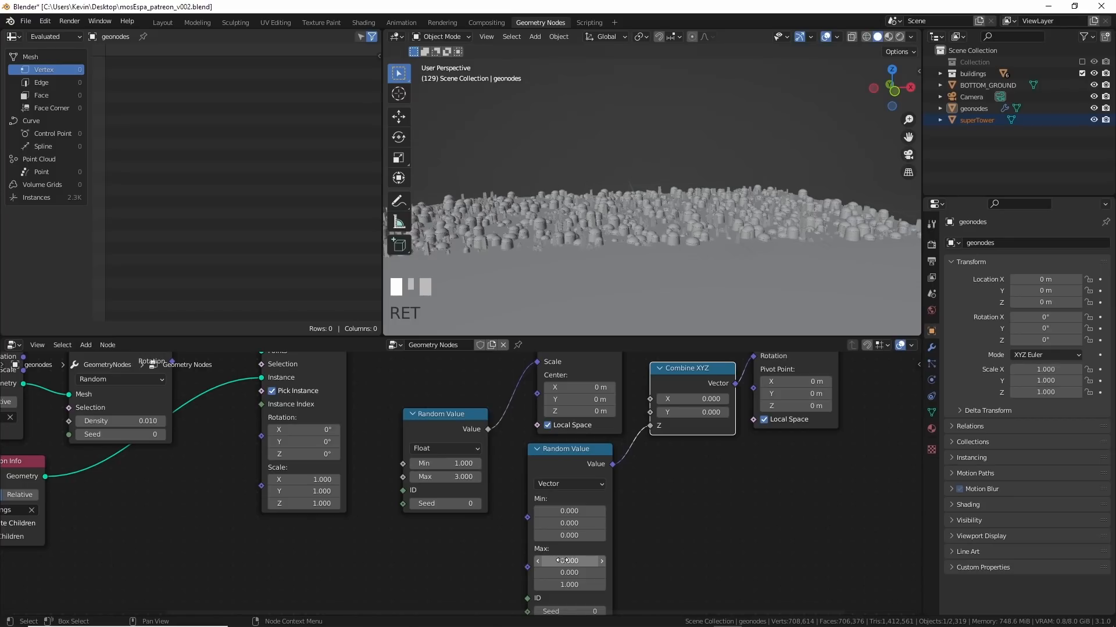
pyautogui.click(579, 585)
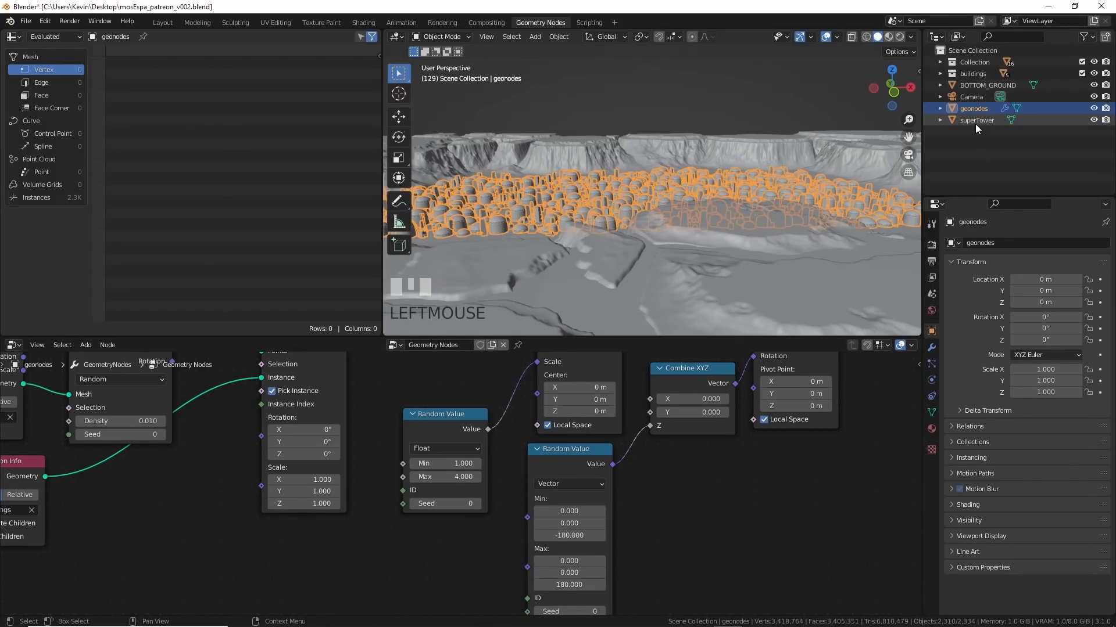
# - Position superTower among the city's buildings in the camera view and show its transform values
pyautogui.click(975, 123)
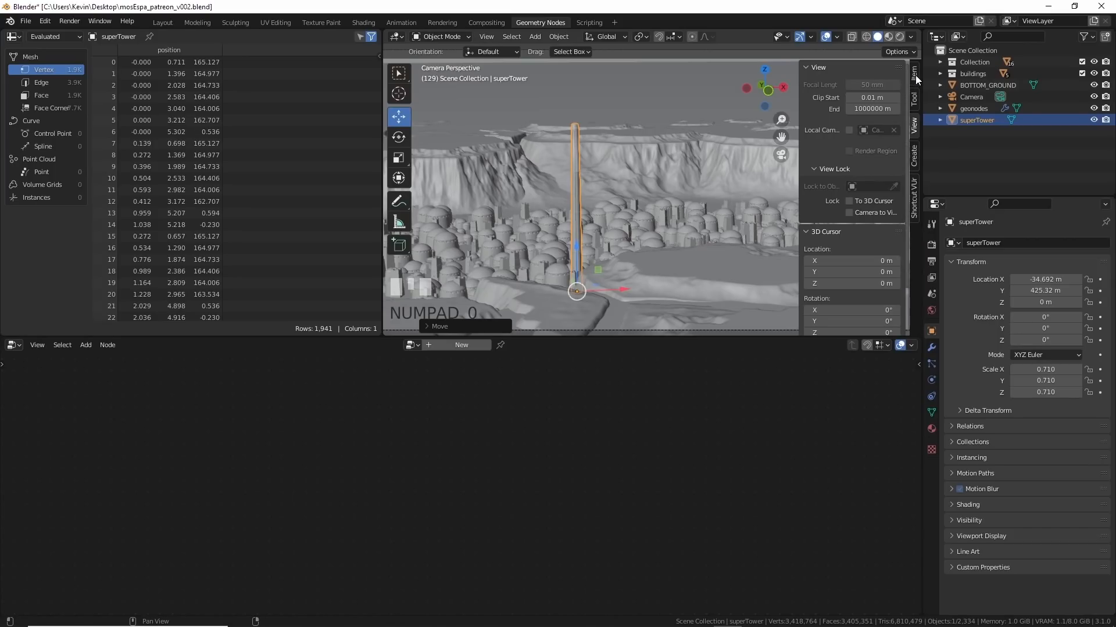
pyautogui.click(914, 74)
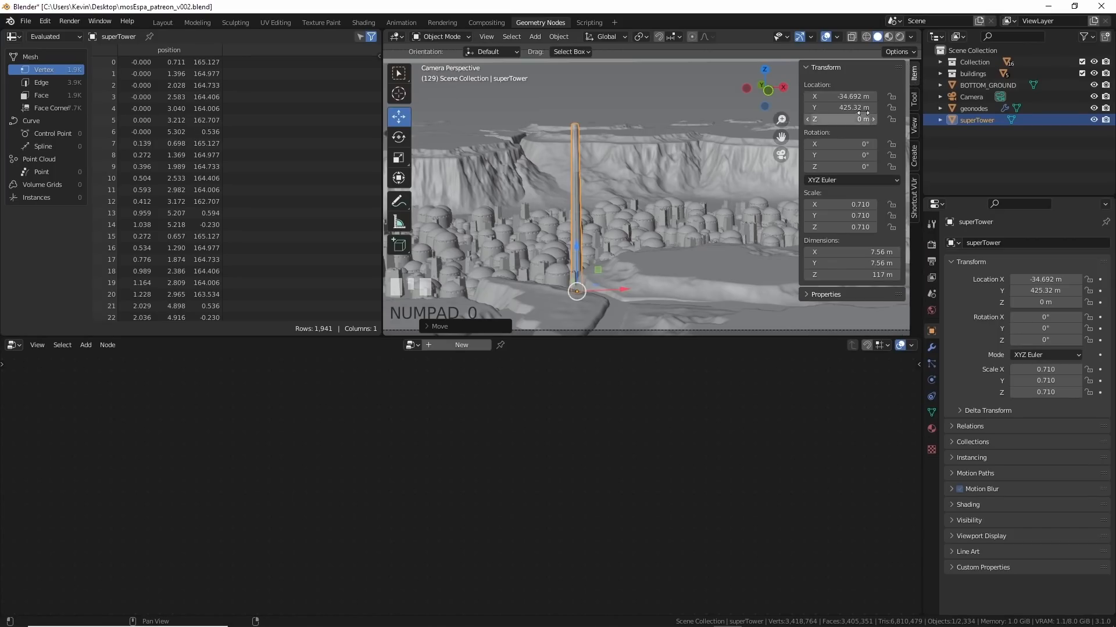
pyautogui.moveTo(576, 291); pyautogui.dragTo(566, 261)
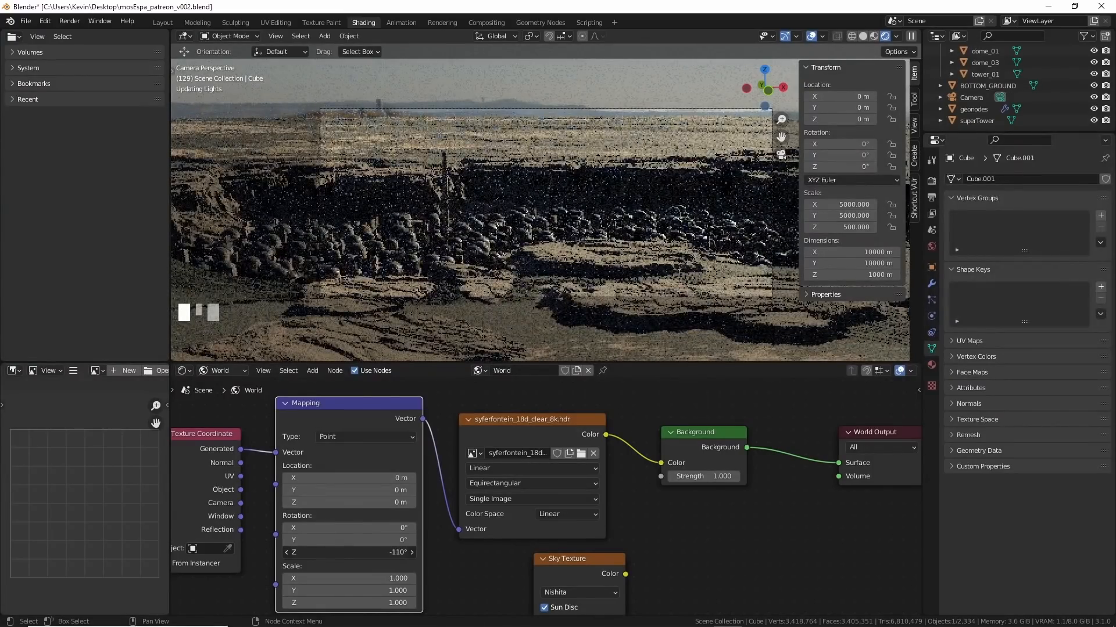
# - Adjust the Z rotation of the world environment image's Mapping node
pyautogui.moveTo(383, 552); pyautogui.dragTo(383, 552)
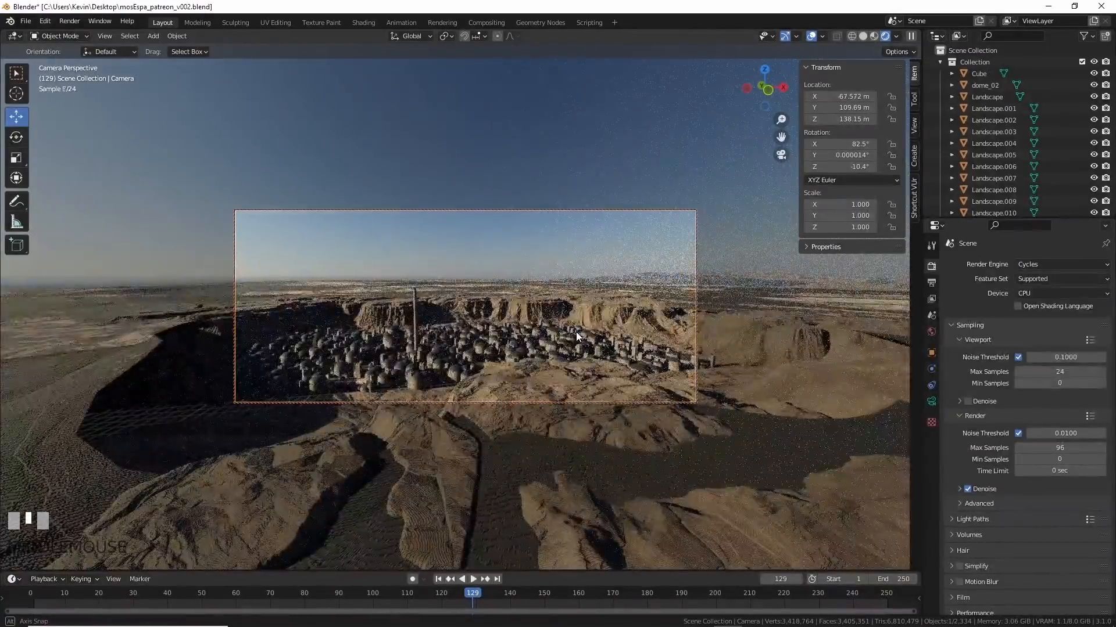
# - Raise the viewport level of TOP_GROUND's Subdivision modifier by one
pyautogui.click(576, 332)
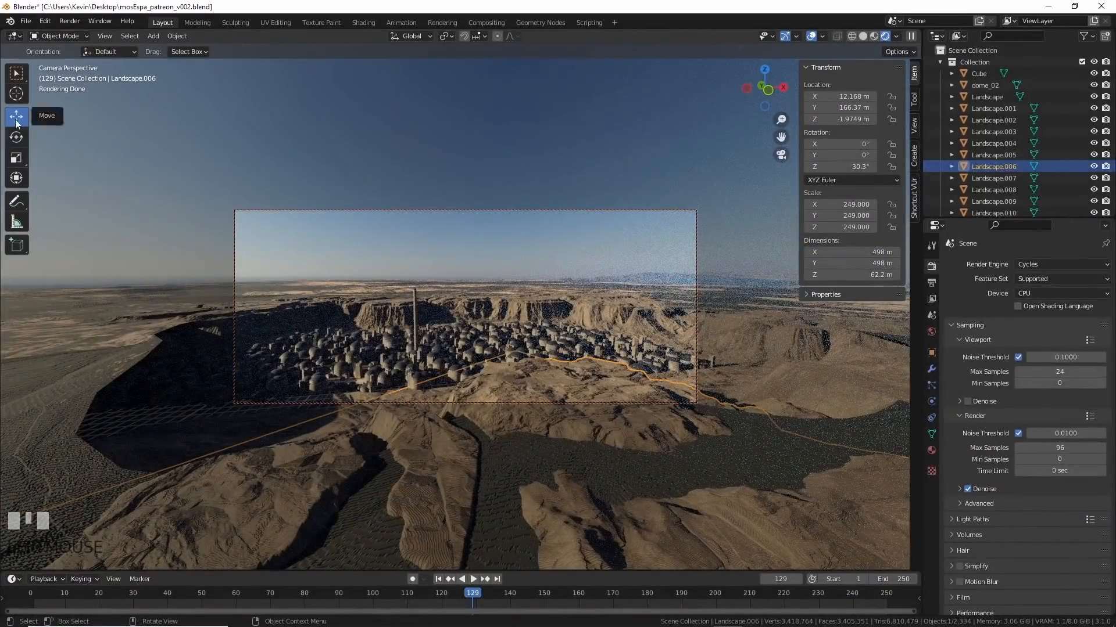
pyautogui.click(96, 389)
pyautogui.click(932, 369)
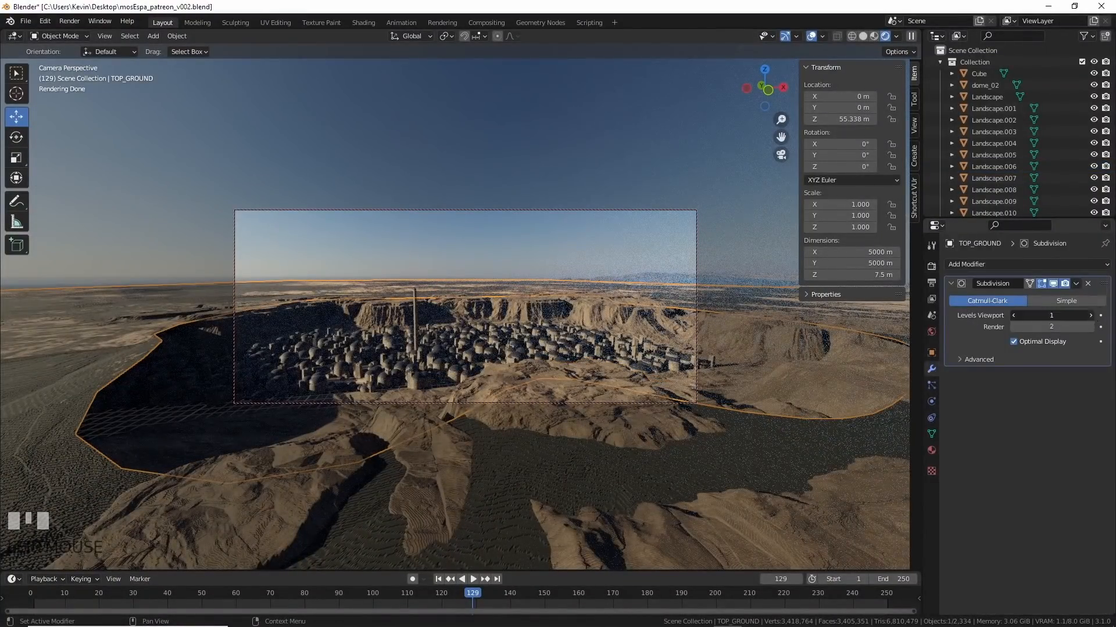
pyautogui.click(1091, 316)
# - Show the viewport's view settings and duplicate the geonodes_01 building scatter object
pyautogui.click(988, 75)
pyautogui.click(914, 125)
pyautogui.moveTo(607, 241); pyautogui.dragTo(598, 259, button='middle')
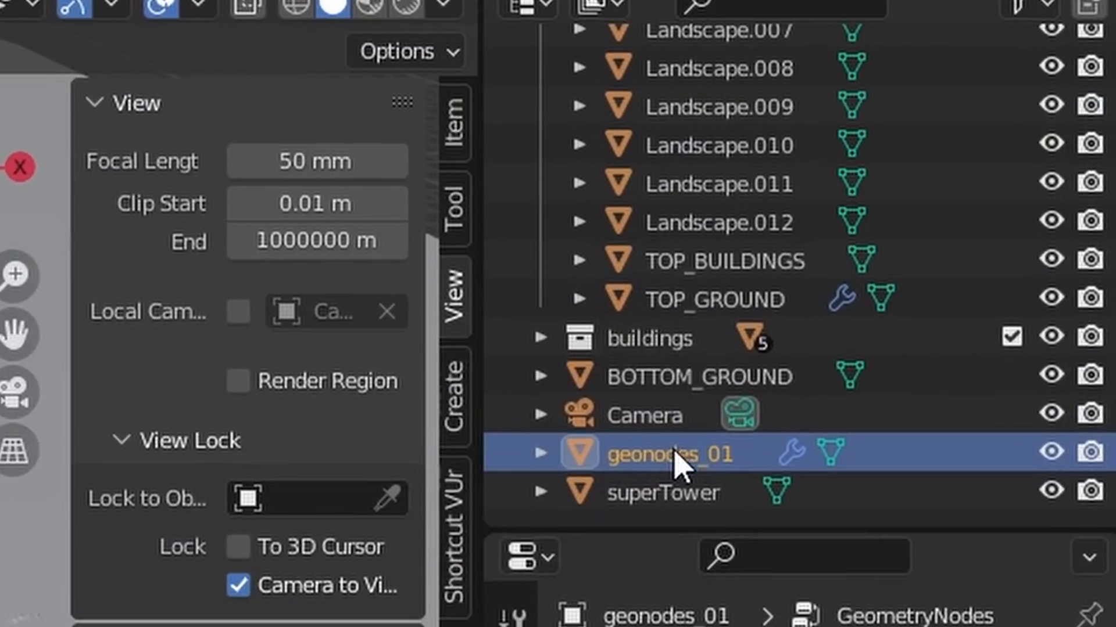
pyautogui.hotkey('shift', 'd')
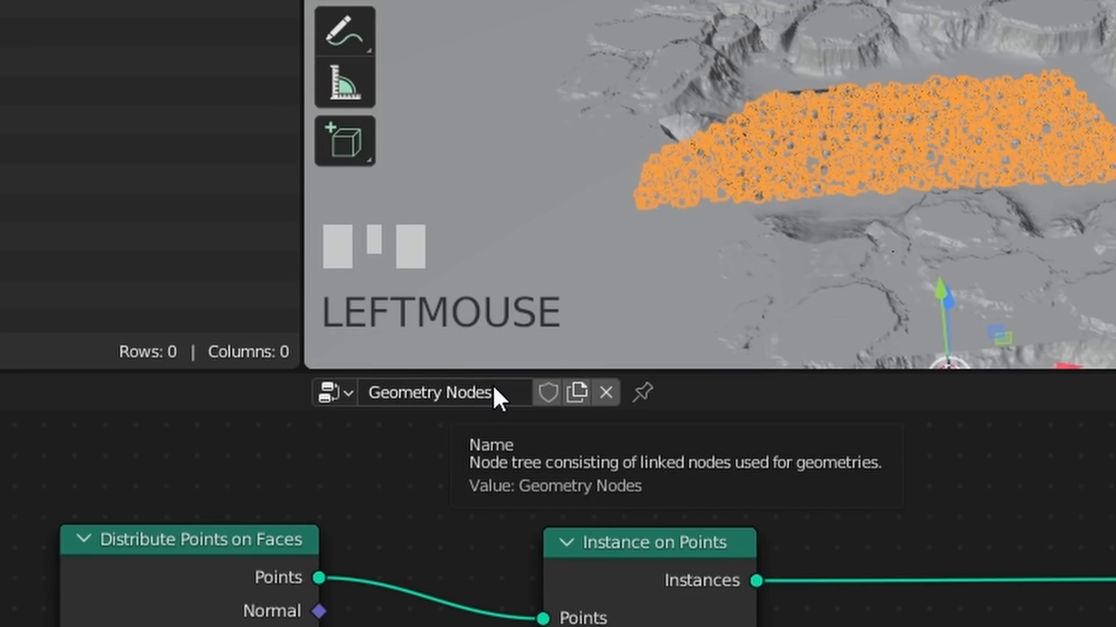
# - Rename the geometry node tree of geonodes_01 as valley
pyautogui.click(515, 391)
pyautogui.press('End')
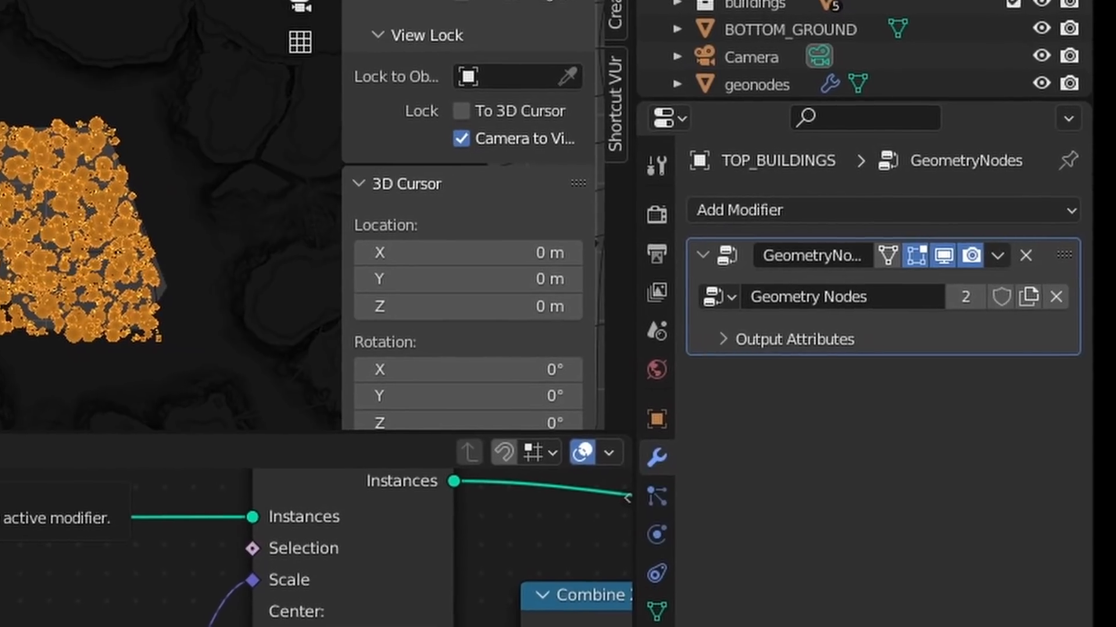
pyautogui.click(0, 451)
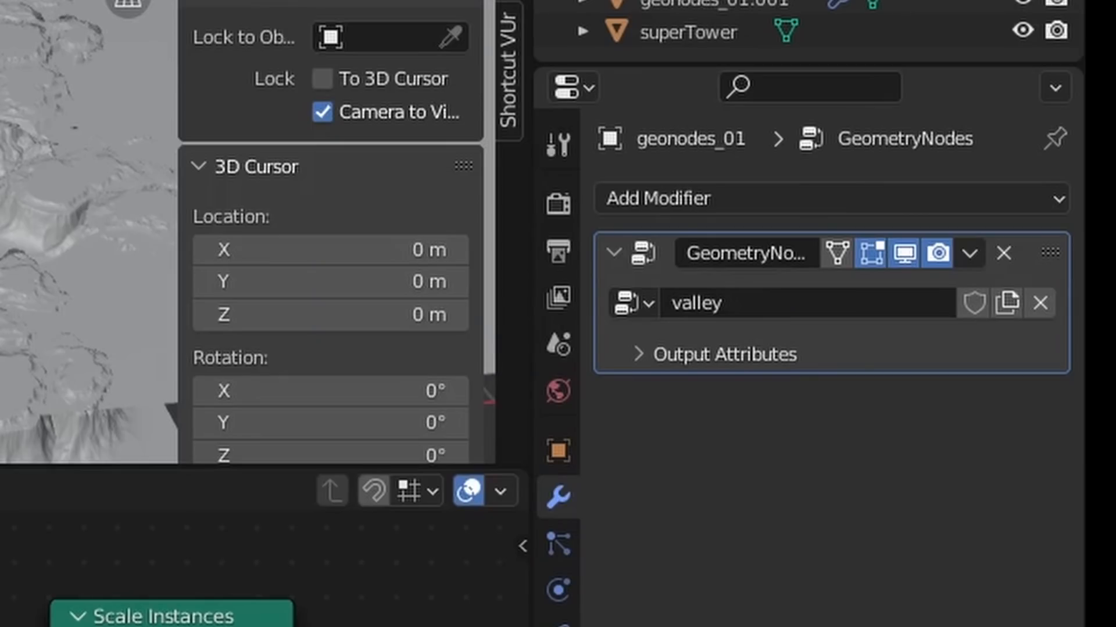
# - Rename the node tree of the duplicate geonodes_01.001 as top
pyautogui.click(689, 9)
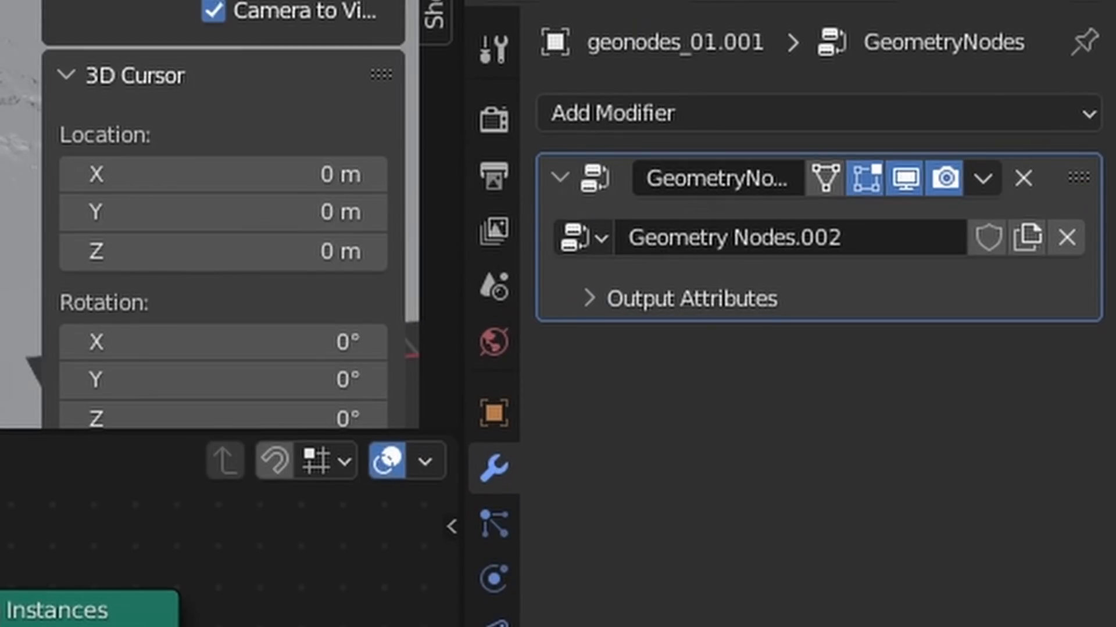
pyautogui.doubleClick(433, 345)
pyautogui.write('top')
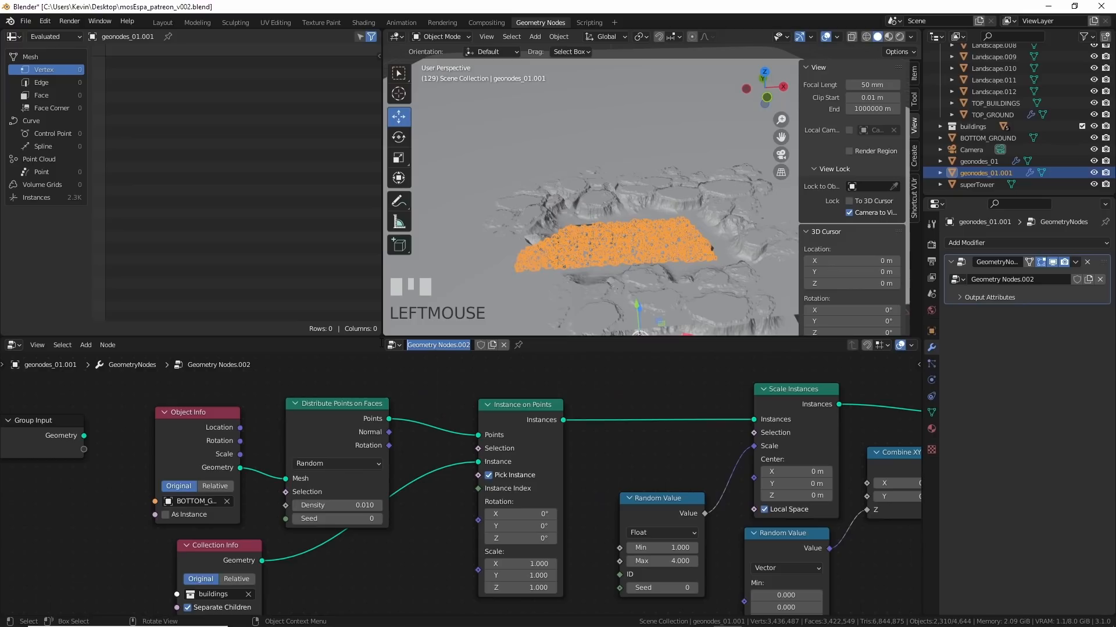
pyautogui.press('Return')
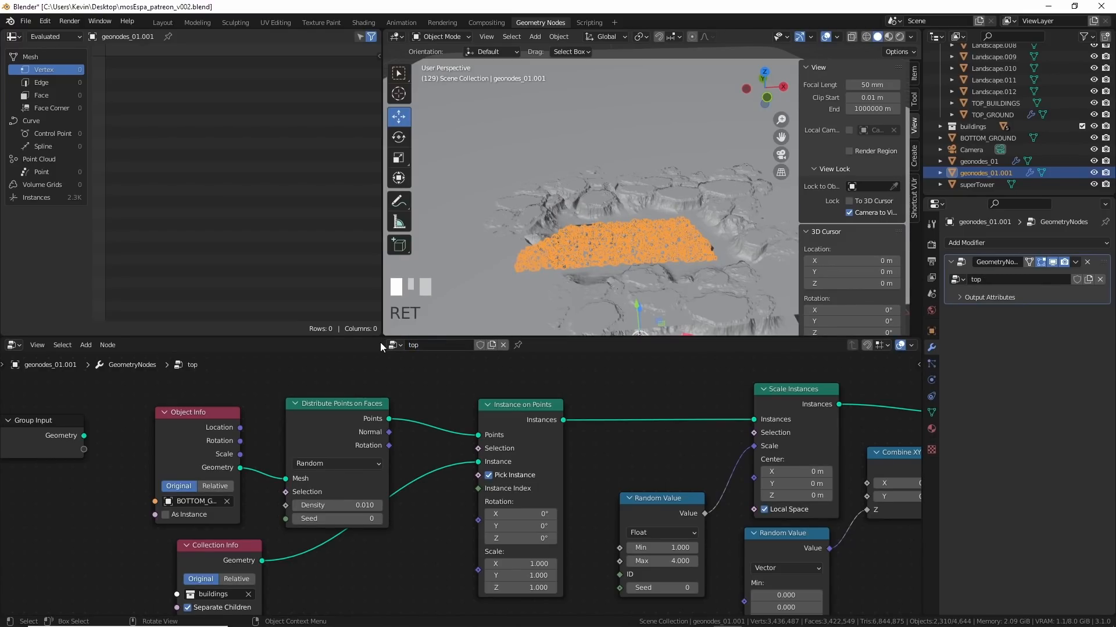
# - Set the object of the Object Info node in the top tree to TOP_BUILDINGS
pyautogui.moveTo(378, 548); pyautogui.dragTo(419, 513, button='middle')
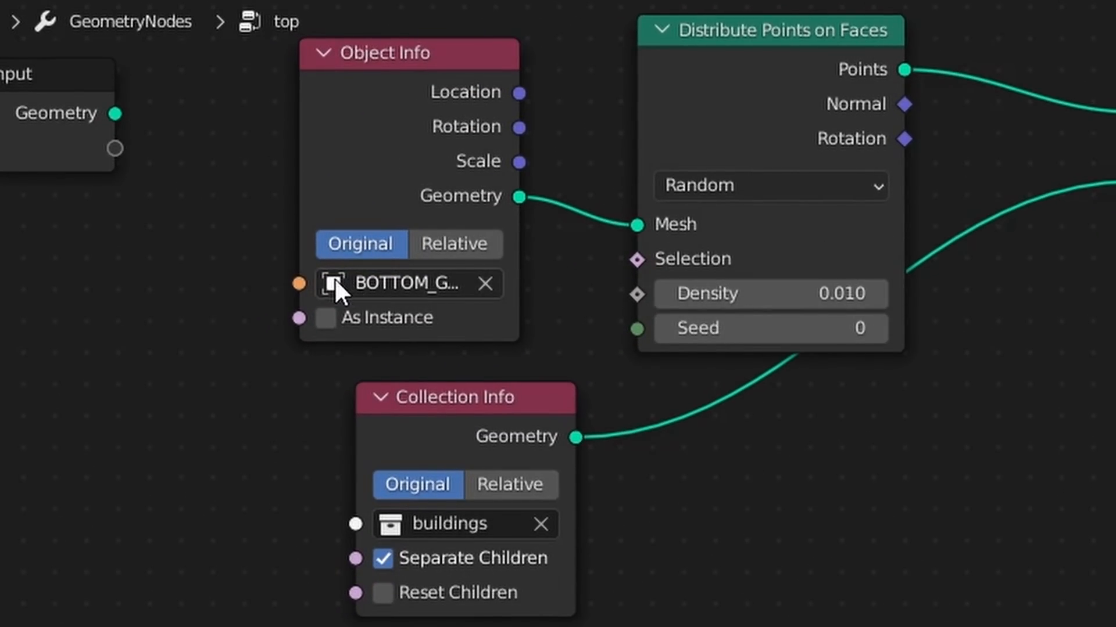
pyautogui.click(340, 284)
pyautogui.scroll(-10, 380, 575)
pyautogui.click(380, 572)
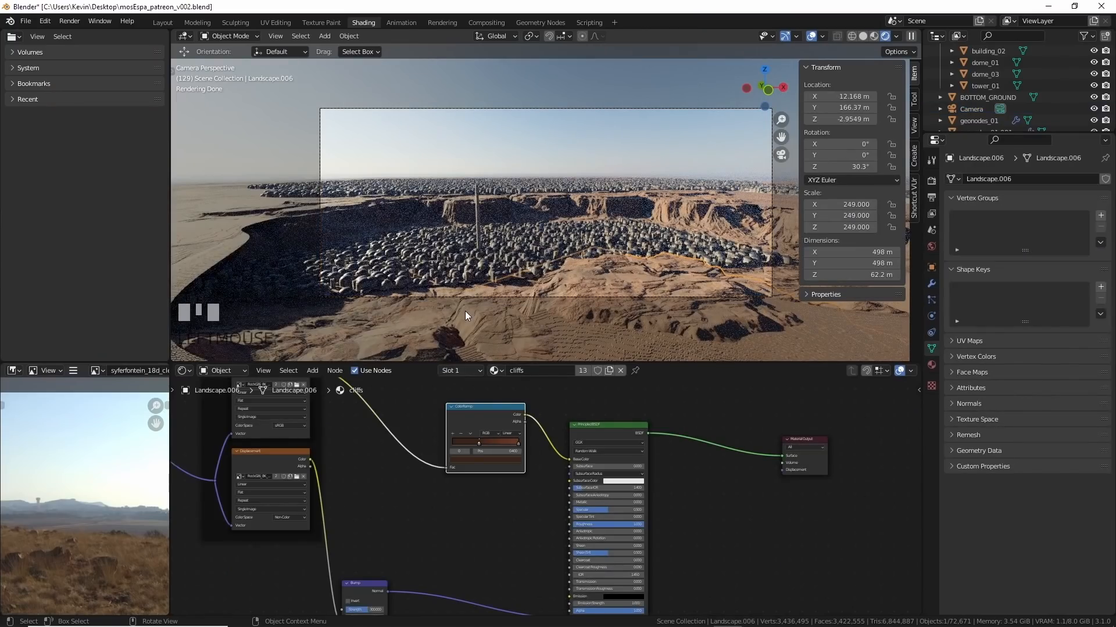
# - Switch the viewport to solid shading and select the terrain in front of the city
pyautogui.click(860, 35)
pyautogui.click(433, 293)
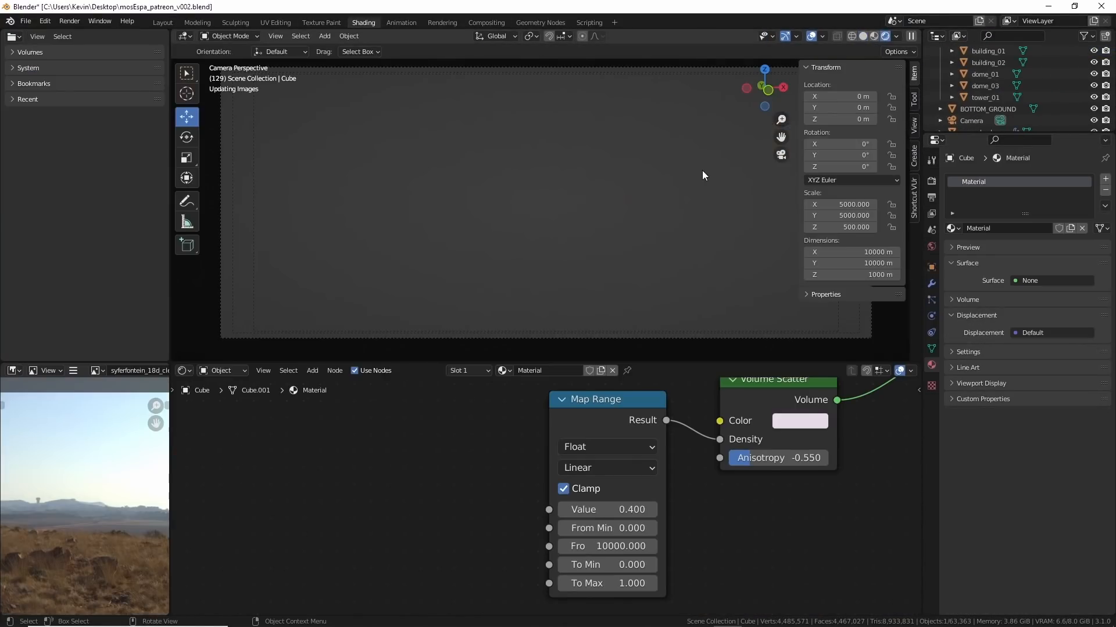
pyautogui.click(223, 370)
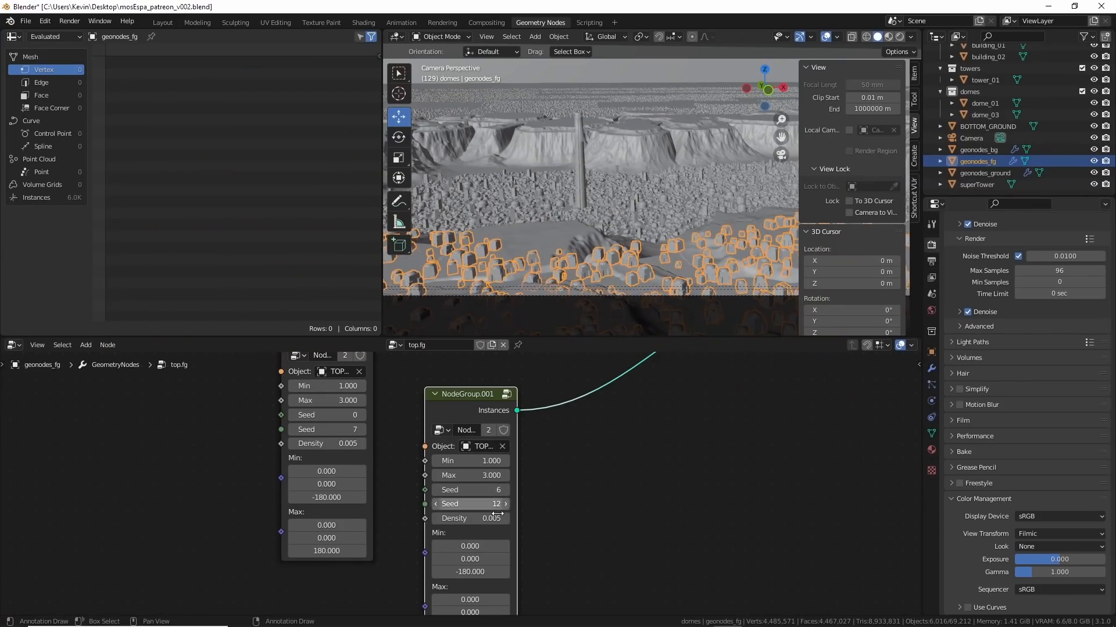
# - Choose the object for NodeGroup.001 in the top.fg tree of geonodes_fg
pyautogui.click(486, 444)
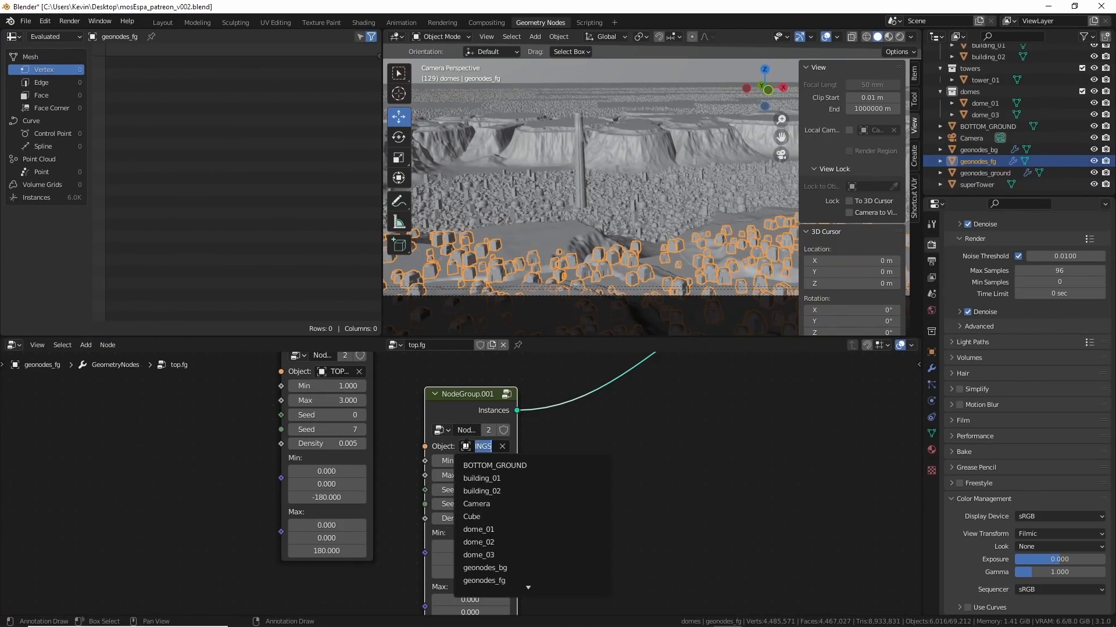
pyautogui.click(499, 474)
pyautogui.moveTo(435, 535); pyautogui.dragTo(345, 514)
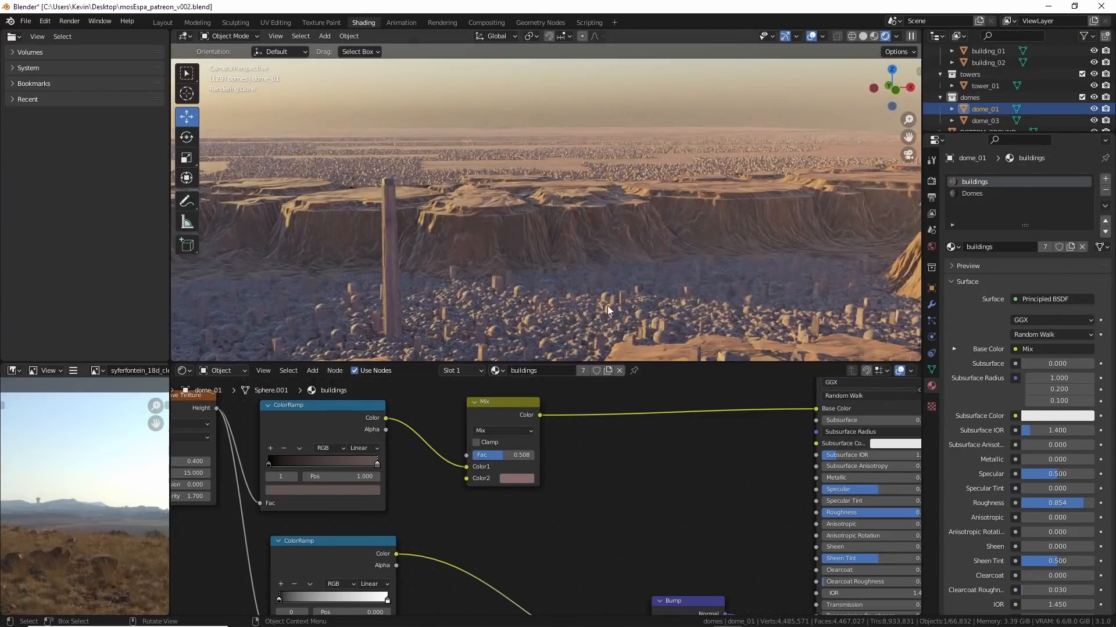
# - Render the camera view as a still image and switch the viewport to rendered shading
pyautogui.press('F12')
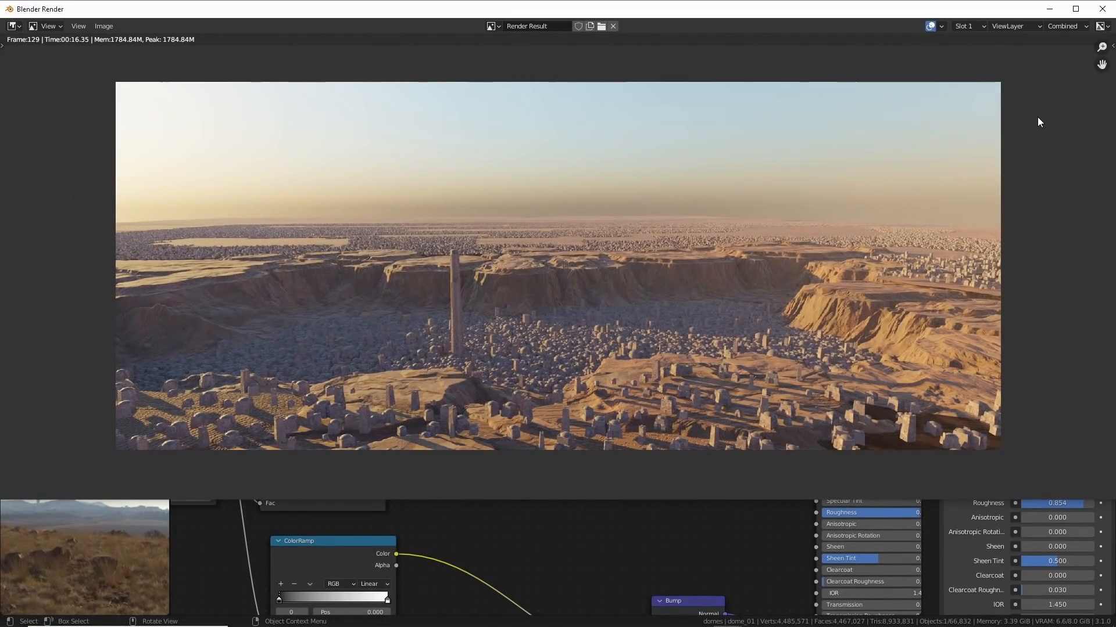
pyautogui.click(1054, 344)
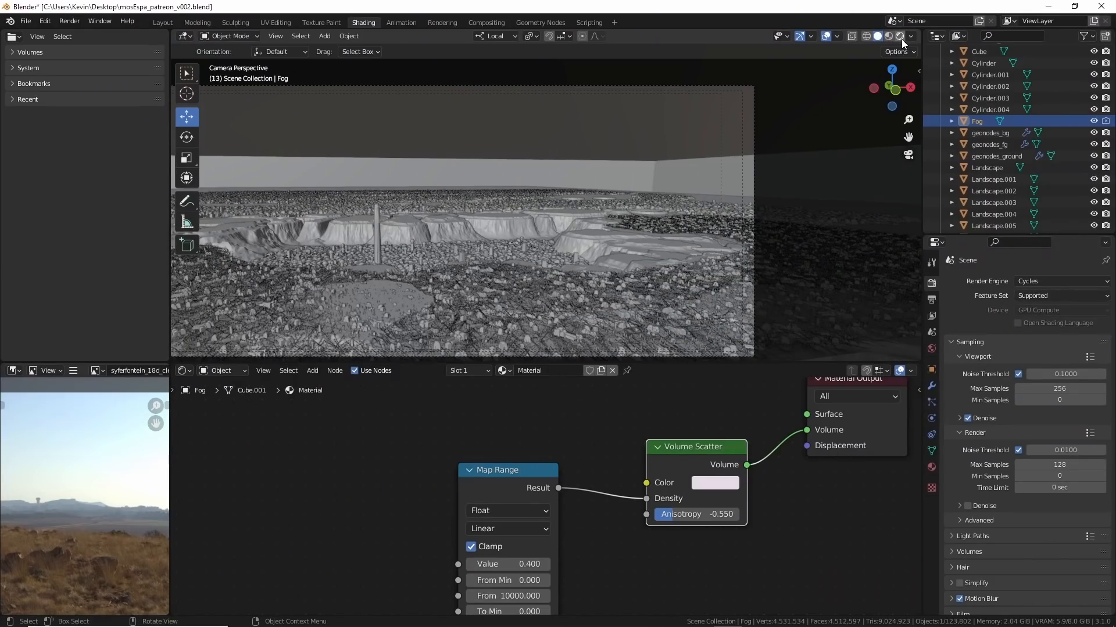
pyautogui.click(900, 38)
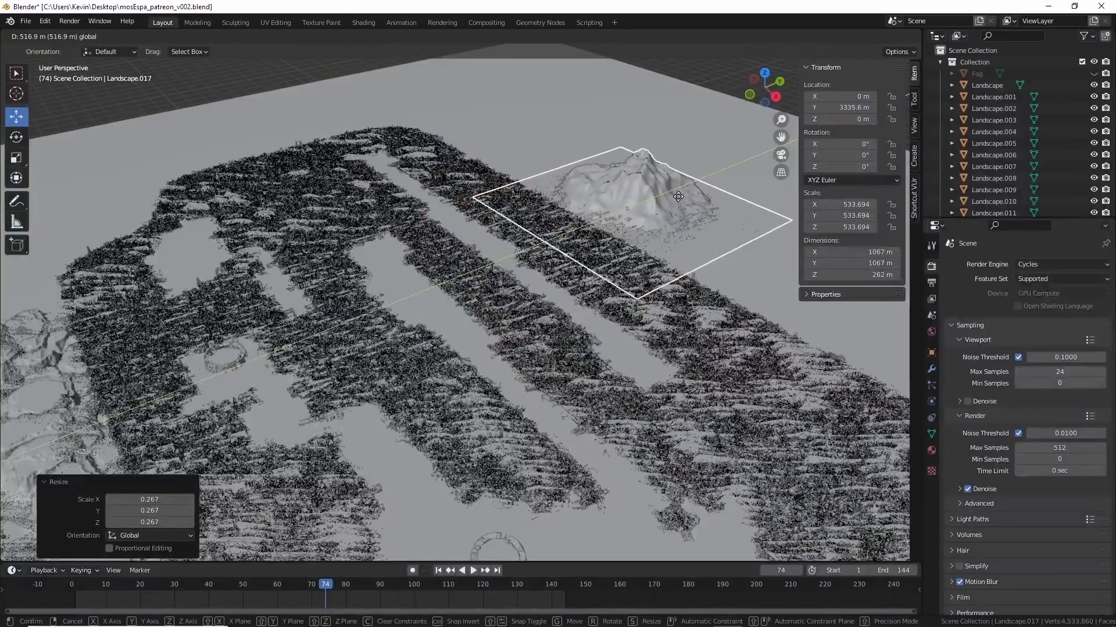
# - Duplicate the distant mountain Landscape.017, move the copy 4607.3 m along X and set its Z rotation to 180°
pyautogui.hotkey('shift', 'space')
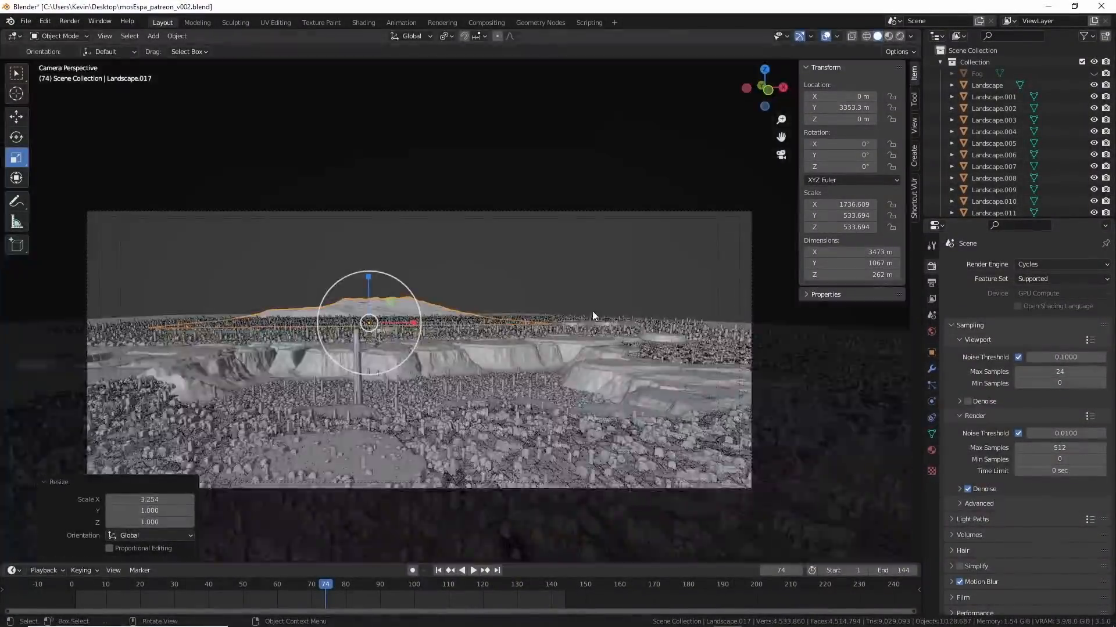
pyautogui.hotkey('shift', 'd')
pyautogui.moveTo(780, 316); pyautogui.dragTo(822, 315)
pyautogui.doubleClick(846, 168)
pyautogui.write('180')
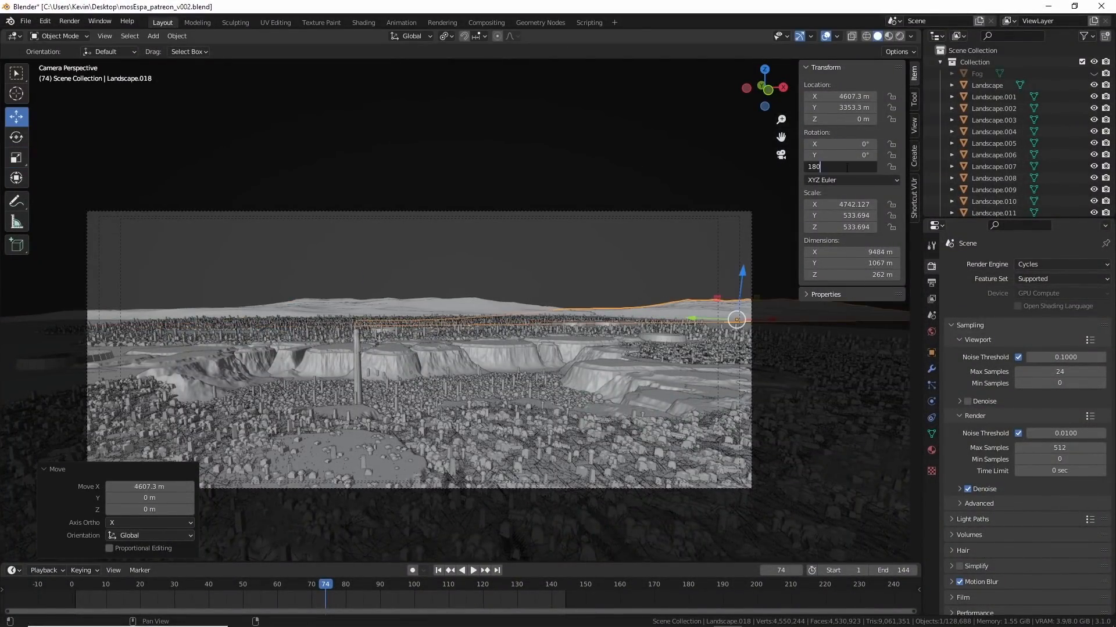